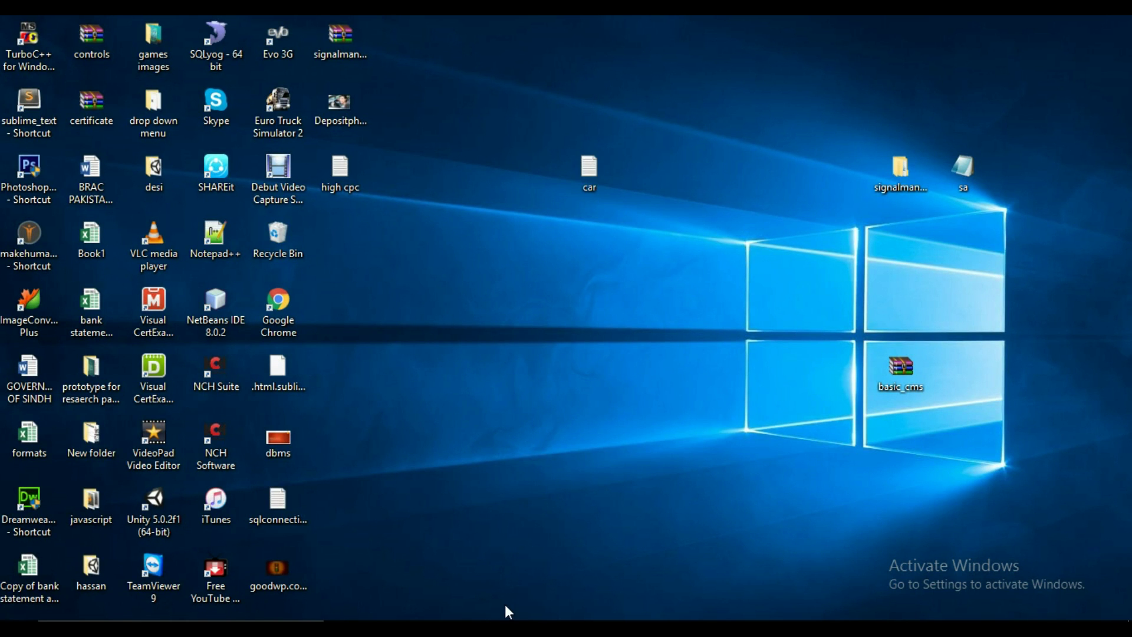
Step: Bring up the maximized Chrome window from the taskbar
{"action": "left_click", "coordinate": [500, 571]}
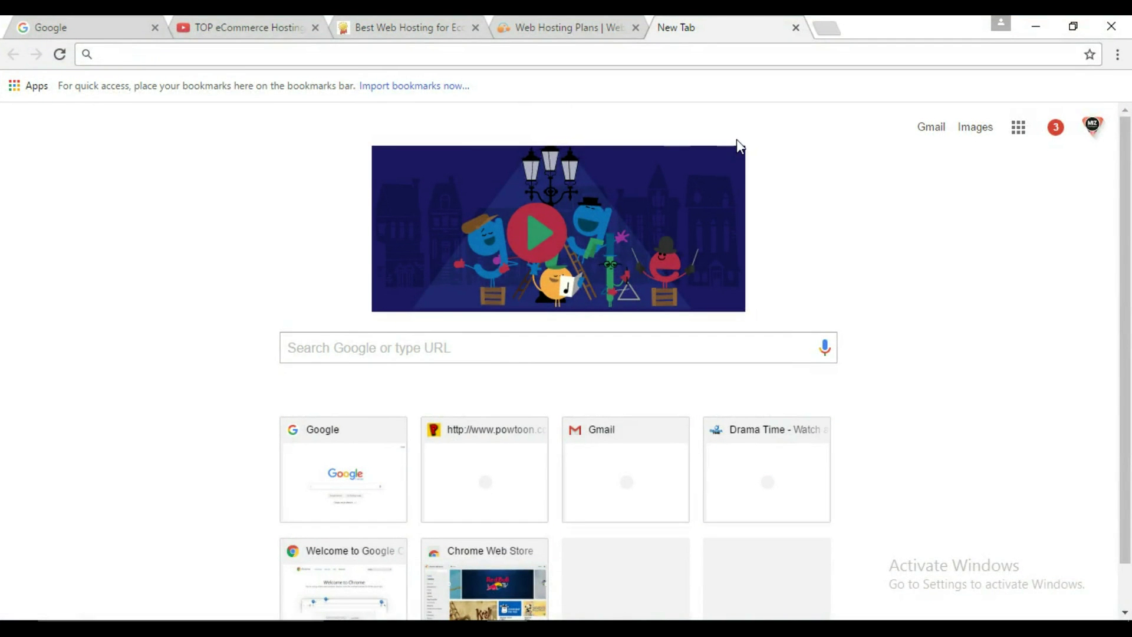
Step: From the ranking page, open InMotion Hosting, WebHostingHub, GreenGeeks, FatCow and iPage in new tabs
{"action": "left_click", "coordinate": [445, 15]}
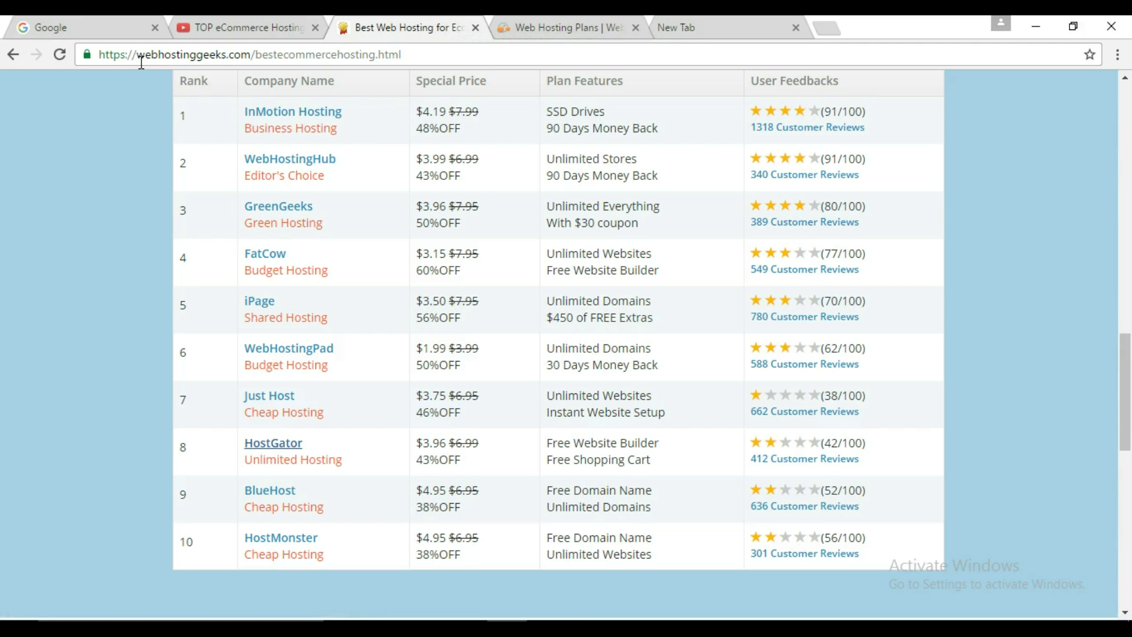
{"action": "left_click_drag", "start_coordinate": [1125, 393], "coordinate": [1130, 381]}
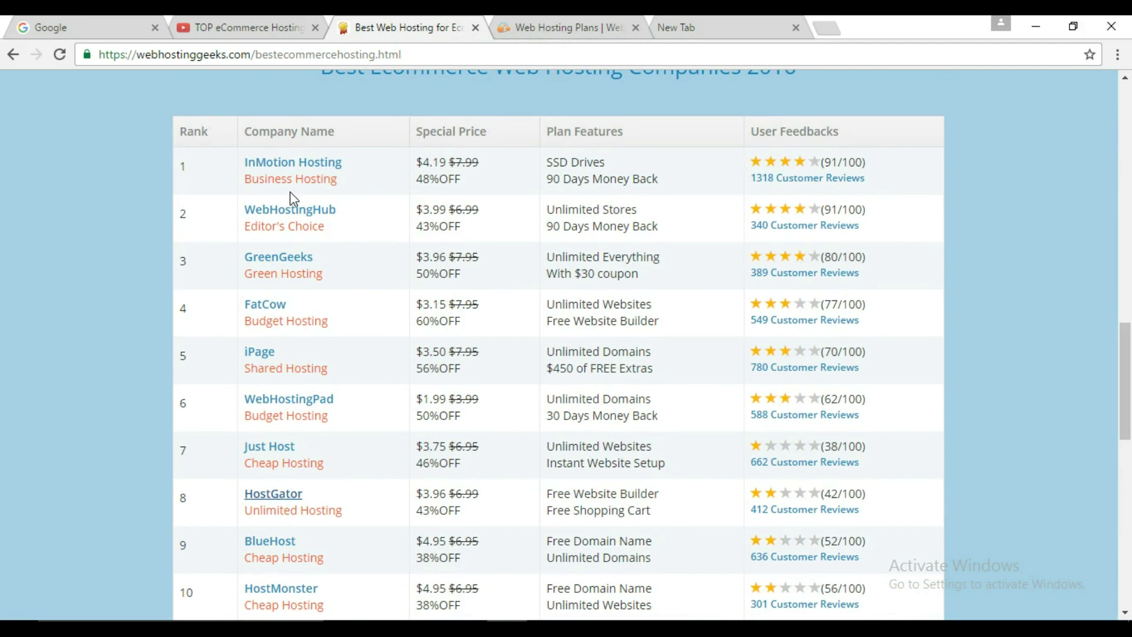
{"action": "right_click", "coordinate": [326, 166]}
{"action": "left_click", "coordinate": [334, 179]}
{"action": "right_click", "coordinate": [295, 215]}
{"action": "left_click", "coordinate": [309, 222]}
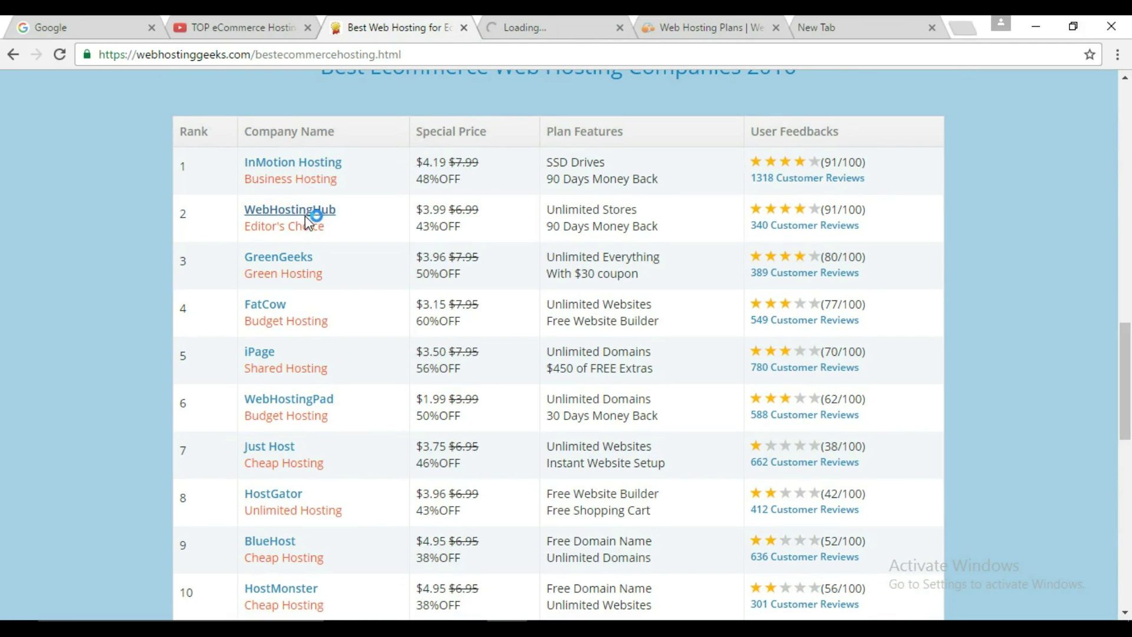
{"action": "right_click", "coordinate": [293, 255]}
{"action": "left_click", "coordinate": [306, 263]}
{"action": "right_click", "coordinate": [283, 302]}
{"action": "left_click", "coordinate": [292, 313]}
{"action": "right_click", "coordinate": [262, 356]}
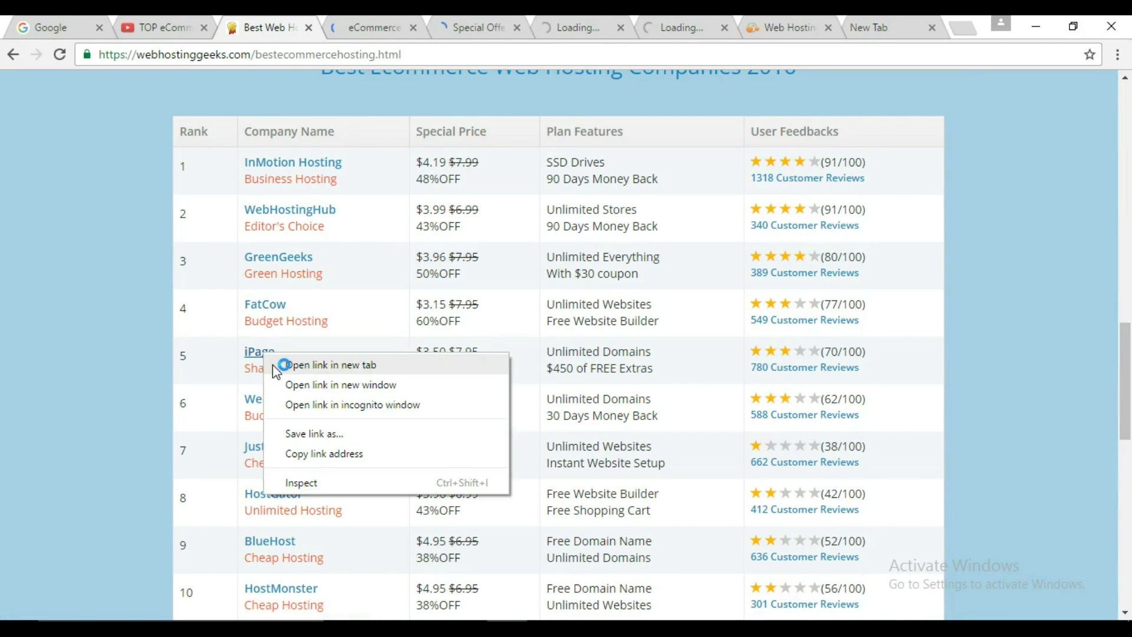
{"action": "left_click", "coordinate": [280, 364]}
Step: Open WebHostingPad, Just Host, HostGator, BlueHost and HostMonster in new tabs
{"action": "right_click", "coordinate": [275, 399]}
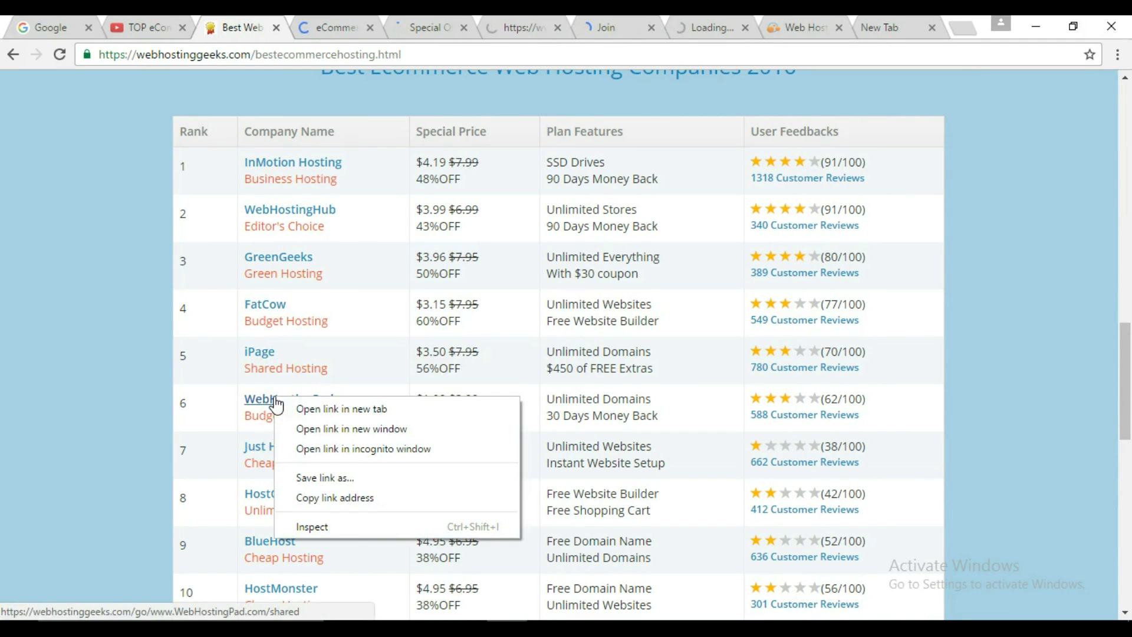
{"action": "left_click", "coordinate": [306, 409]}
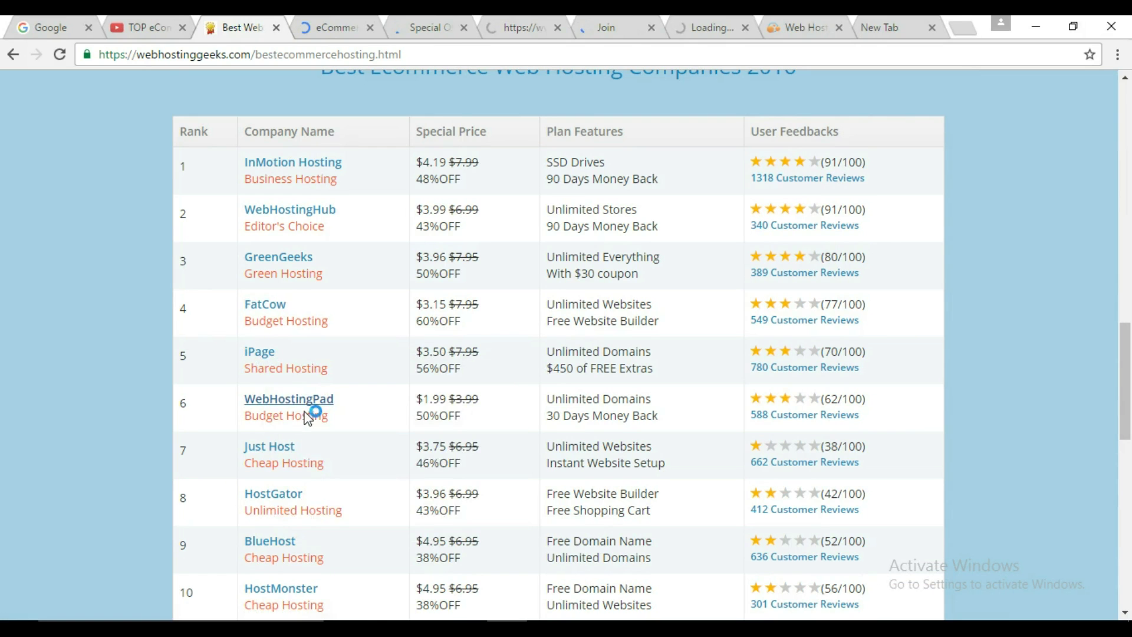
{"action": "right_click", "coordinate": [275, 455]}
{"action": "left_click", "coordinate": [304, 462]}
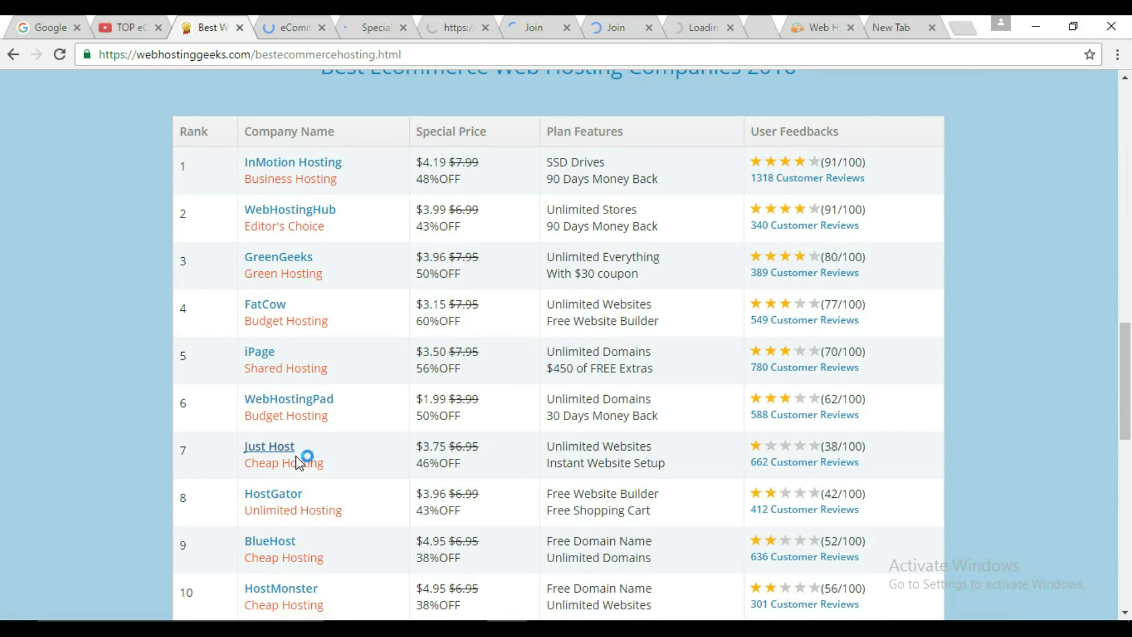
{"action": "right_click", "coordinate": [285, 492]}
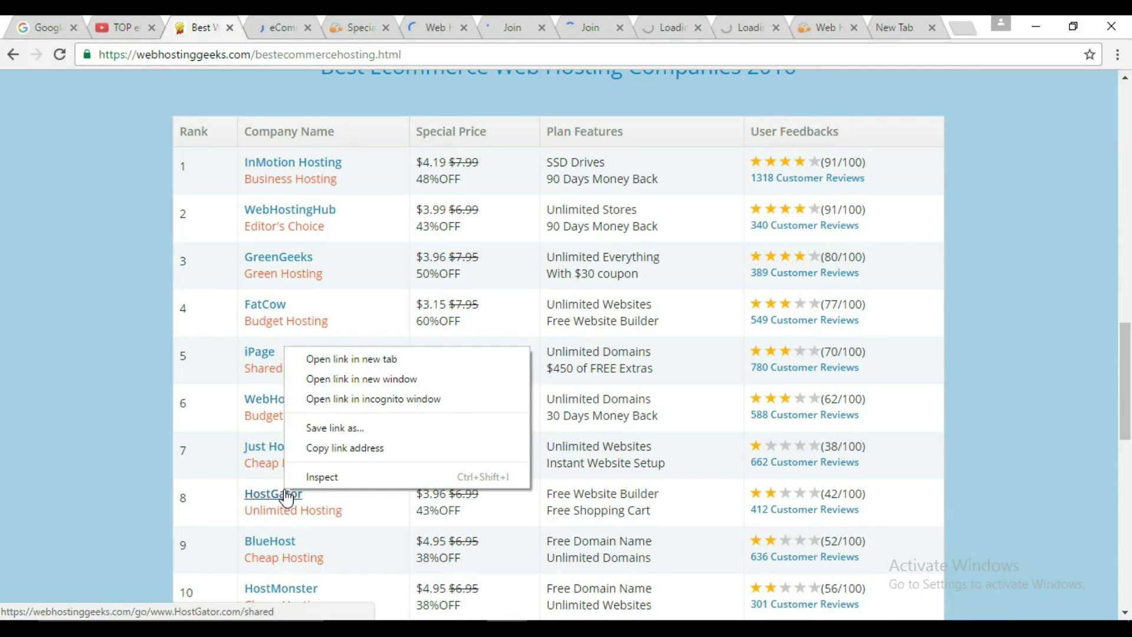
{"action": "left_click", "coordinate": [351, 363]}
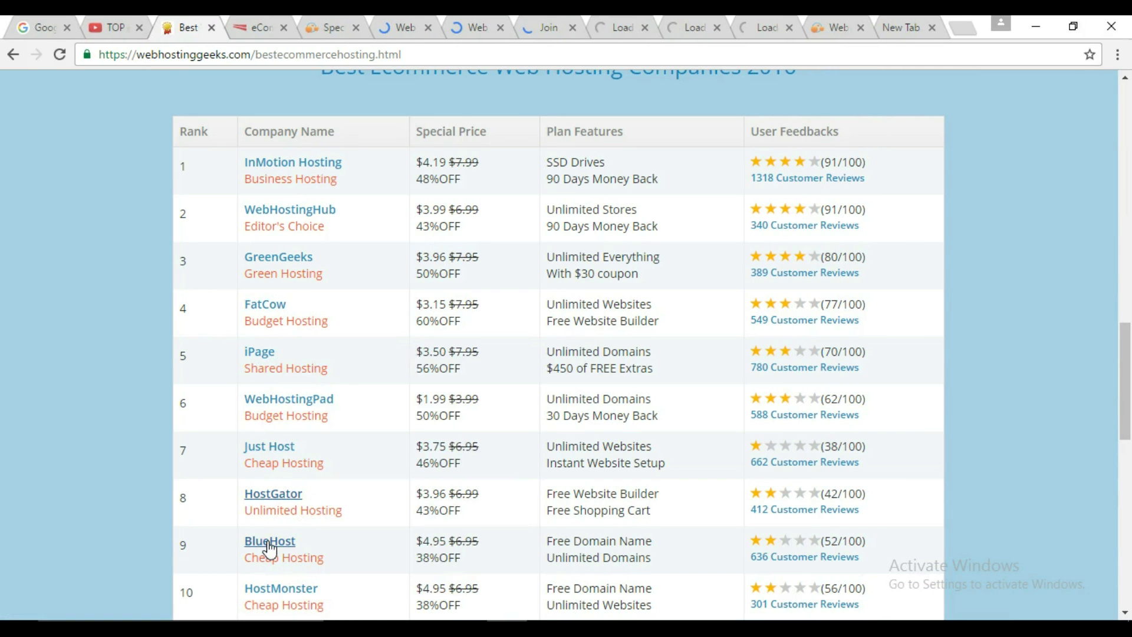
{"action": "right_click", "coordinate": [269, 543]}
{"action": "left_click", "coordinate": [313, 412]}
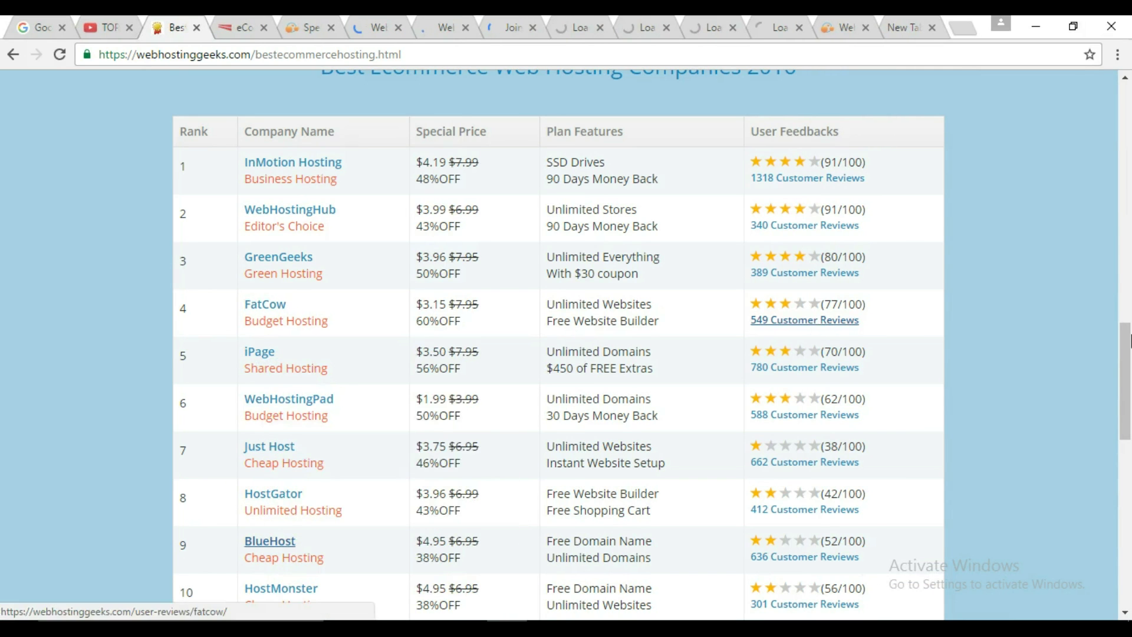
{"action": "scroll", "coordinate": [1127, 399], "scroll_direction": "down", "scroll_amount": 1}
{"action": "scroll", "coordinate": [1130, 407], "scroll_direction": "down", "scroll_amount": 1}
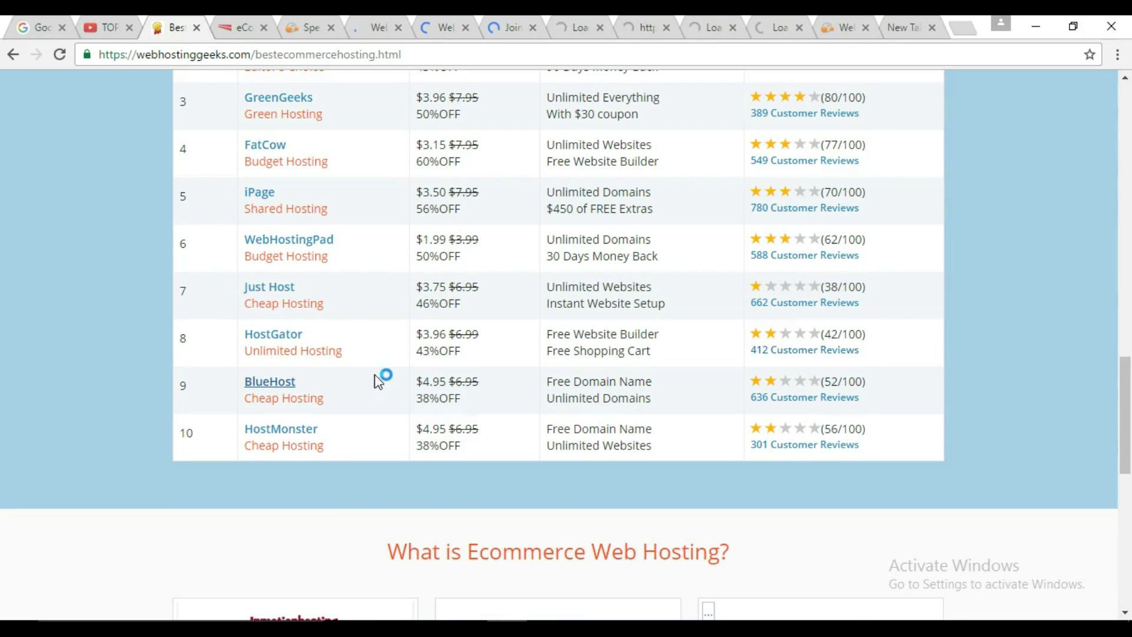
{"action": "right_click", "coordinate": [315, 429]}
{"action": "left_click", "coordinate": [324, 433]}
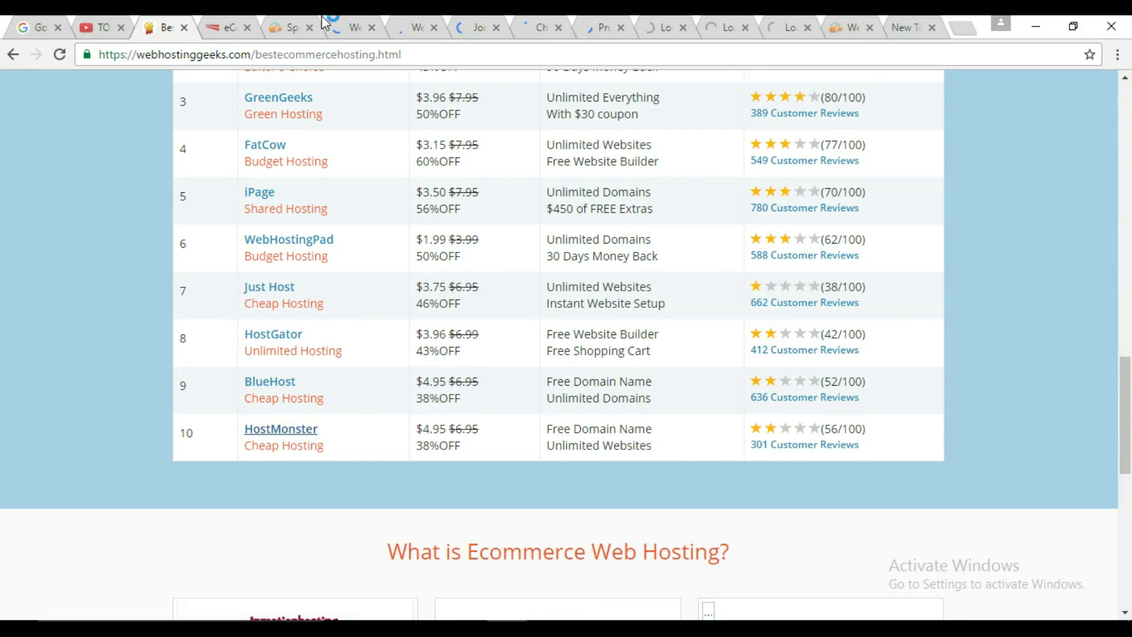
Step: Review GreenGeeks' $3.96/month plan, then view FatCow's $3.15/month offer
{"action": "left_click", "coordinate": [346, 29]}
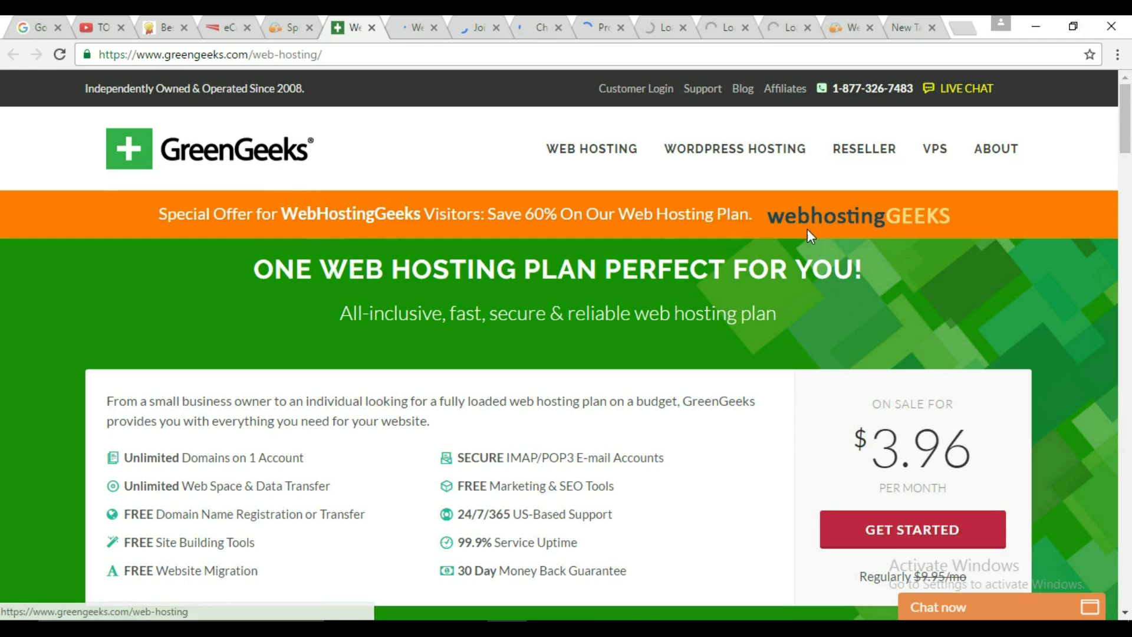
{"action": "scroll", "coordinate": [1127, 133], "scroll_direction": "down", "scroll_amount": 2}
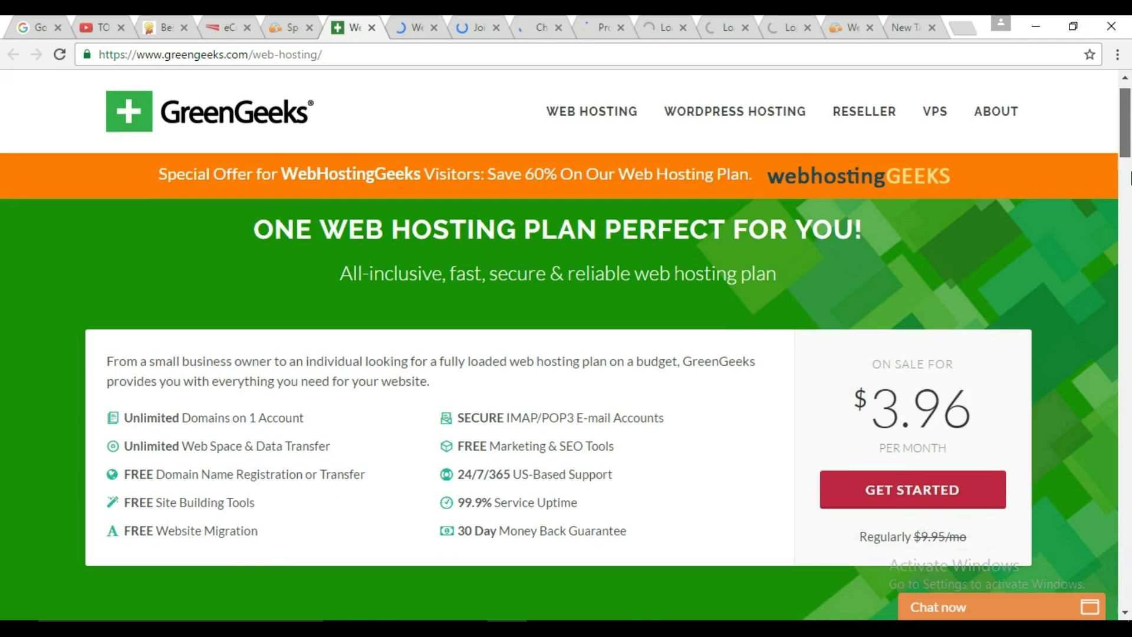
{"action": "scroll", "coordinate": [1073, 228], "scroll_direction": "down", "scroll_amount": 4}
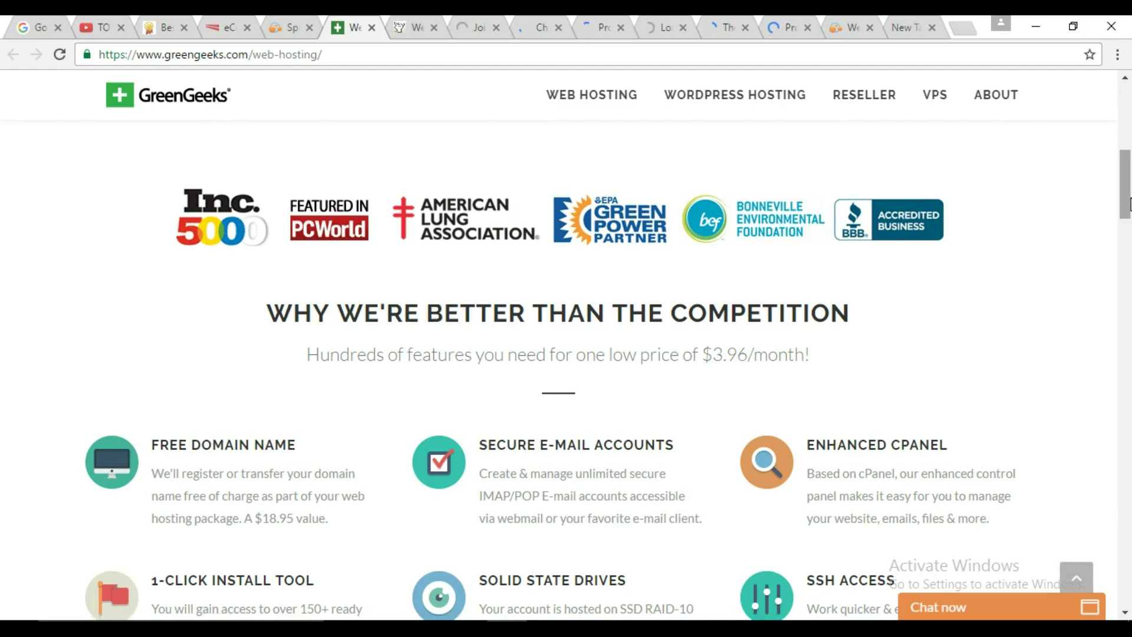
{"action": "scroll", "coordinate": [1127, 168], "scroll_direction": "up", "scroll_amount": 4}
{"action": "scroll", "coordinate": [1128, 159], "scroll_direction": "up", "scroll_amount": 1}
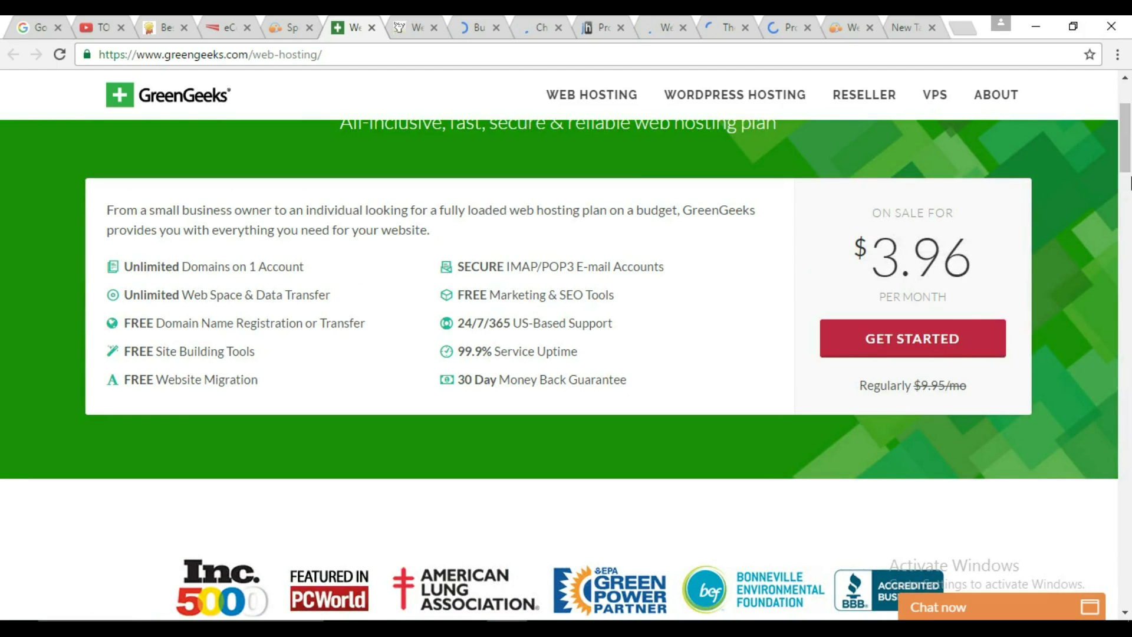
{"action": "left_click_drag", "start_coordinate": [1129, 160], "coordinate": [1129, 250]}
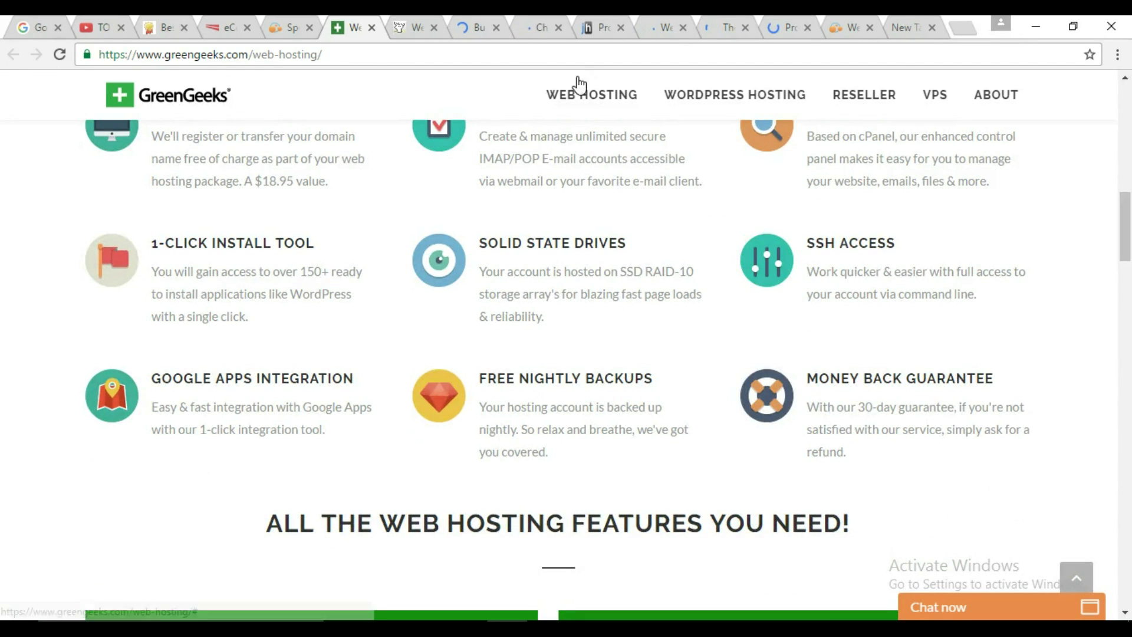
{"action": "left_click", "coordinate": [404, 25]}
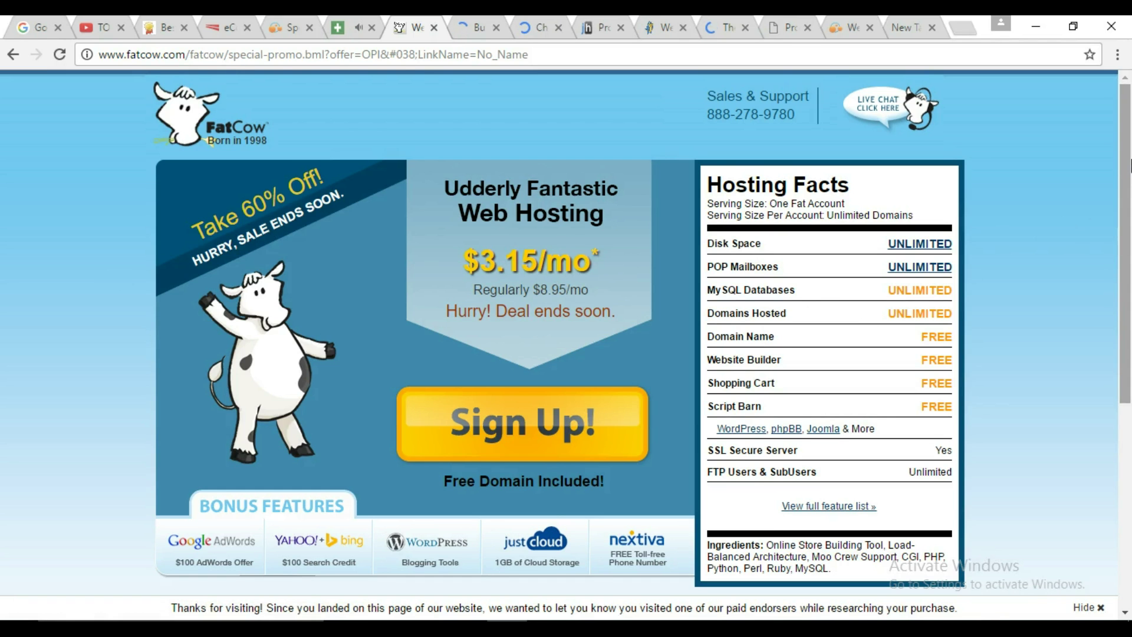
{"action": "left_click_drag", "start_coordinate": [1131, 166], "coordinate": [1131, 322]}
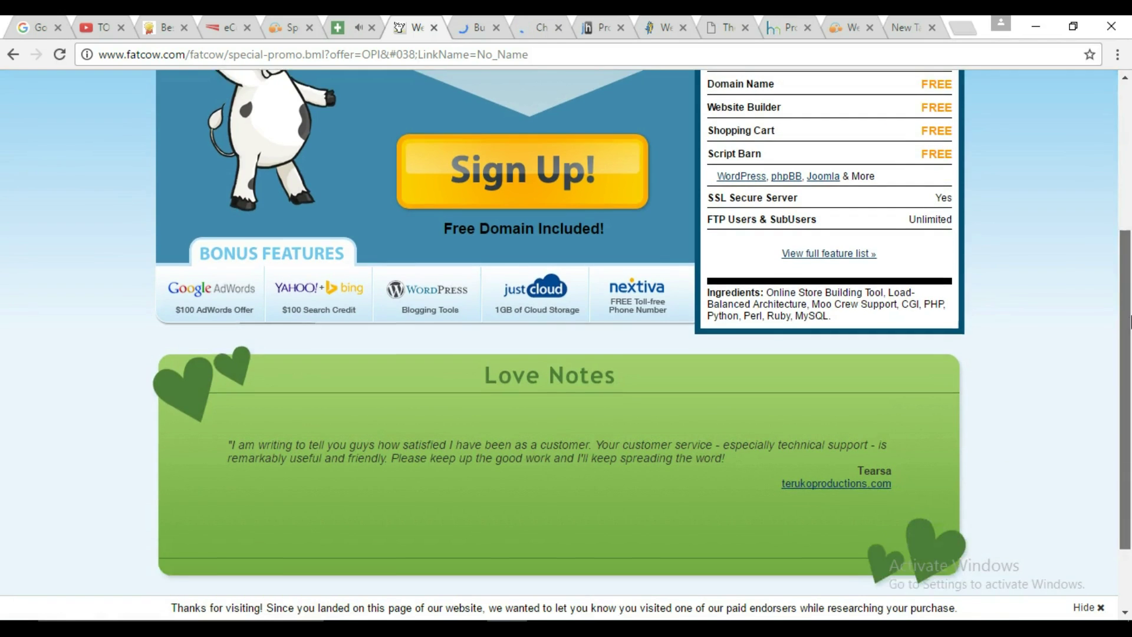
{"action": "scroll", "coordinate": [1131, 284], "scroll_direction": "up", "scroll_amount": 3}
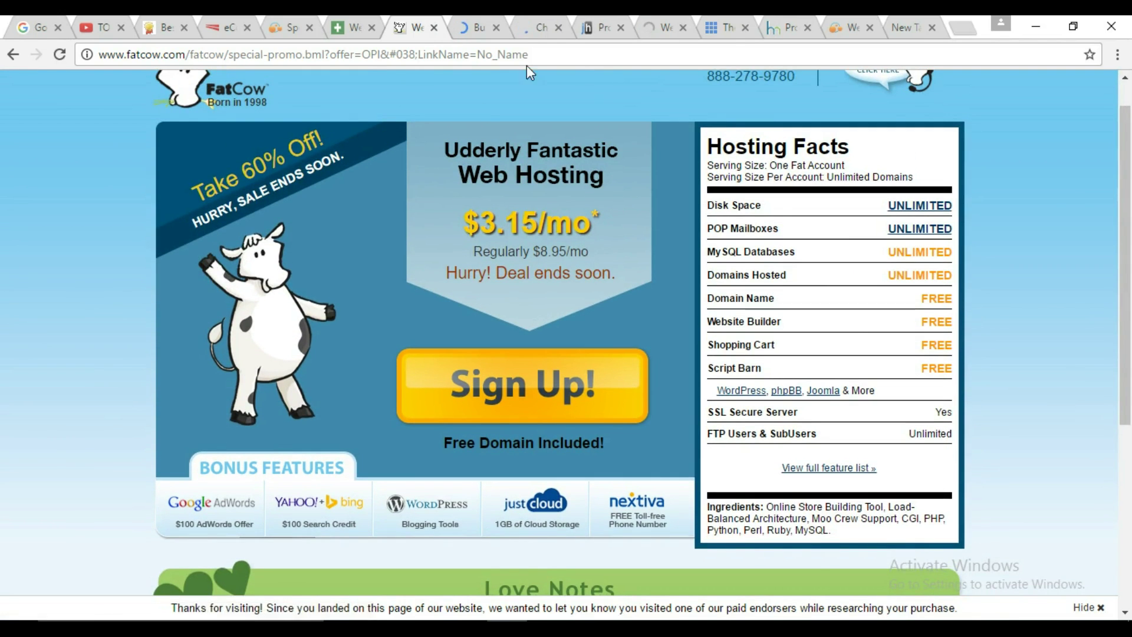
Step: Move from FatCow's page to iPage's $1.99/month offer
{"action": "left_click", "coordinate": [470, 16]}
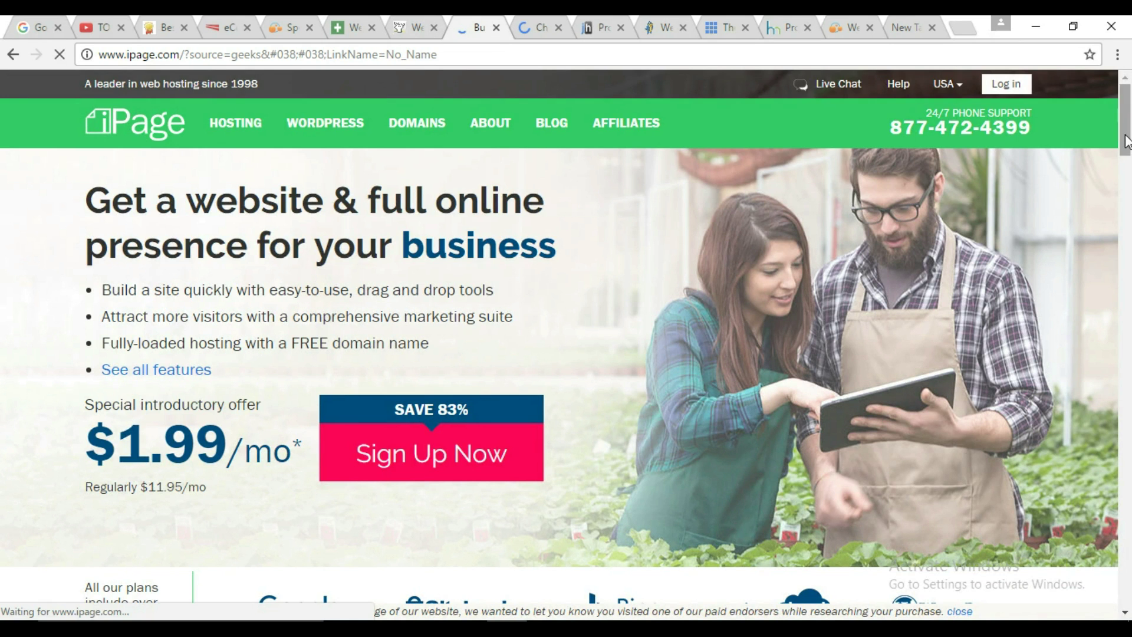
{"action": "scroll", "coordinate": [430, 250], "scroll_direction": "down", "scroll_amount": 3}
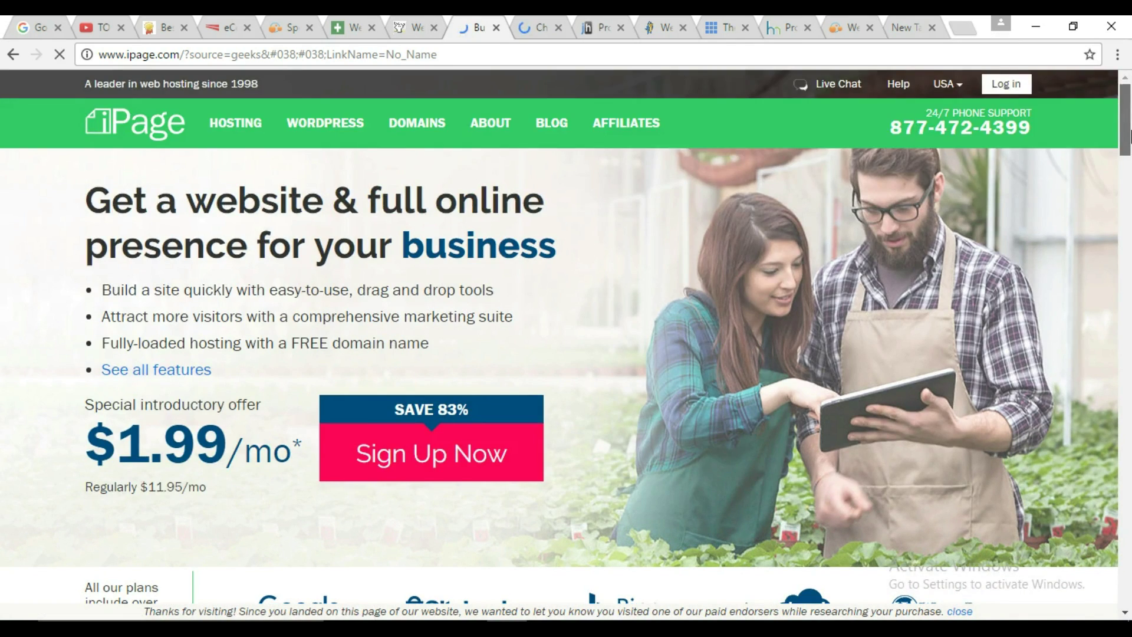
{"action": "mouse_move", "coordinate": [1131, 181]}
{"action": "left_mouse_down"}
{"action": "mouse_move", "coordinate": [1131, 303]}
{"action": "mouse_move", "coordinate": [1130, 100]}
{"action": "left_mouse_up"}
Step: Leave iPage for the WebHostingPad tab, ending on Just Host's $3.95/month offer
{"action": "left_click", "coordinate": [523, 19]}
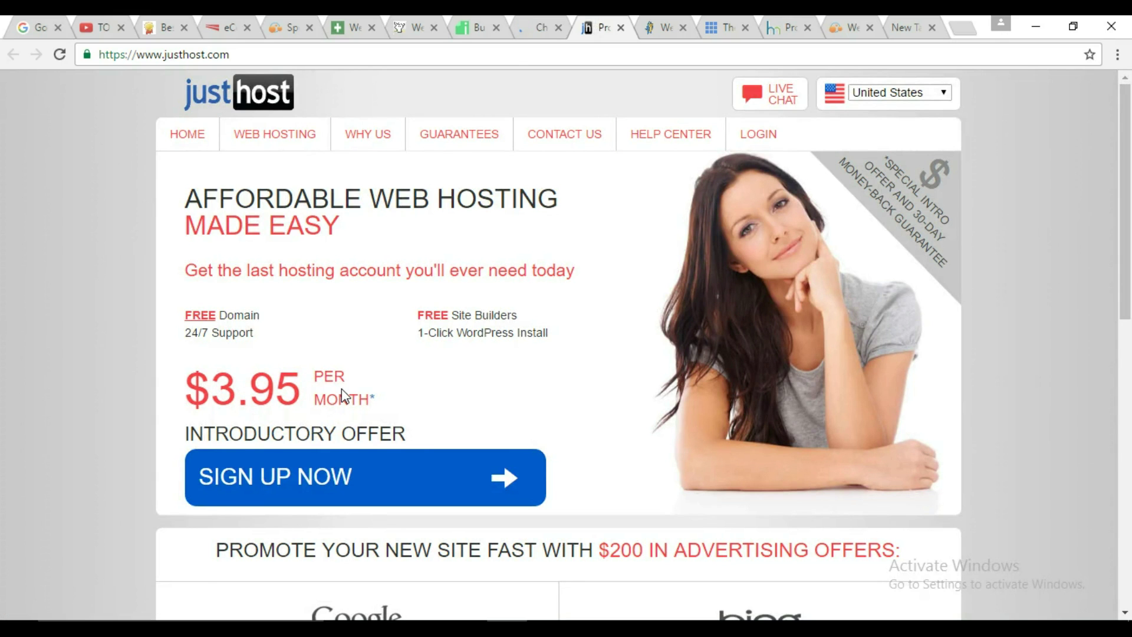
Step: Revisit the GreenGeeks, Just Host and iPage tabs, scrolling through iPage's page
{"action": "left_click", "coordinate": [370, 25]}
{"action": "mouse_move", "coordinate": [1125, 226]}
{"action": "left_mouse_down"}
{"action": "mouse_move", "coordinate": [1127, 80]}
{"action": "mouse_move", "coordinate": [1129, 142]}
{"action": "left_mouse_up"}
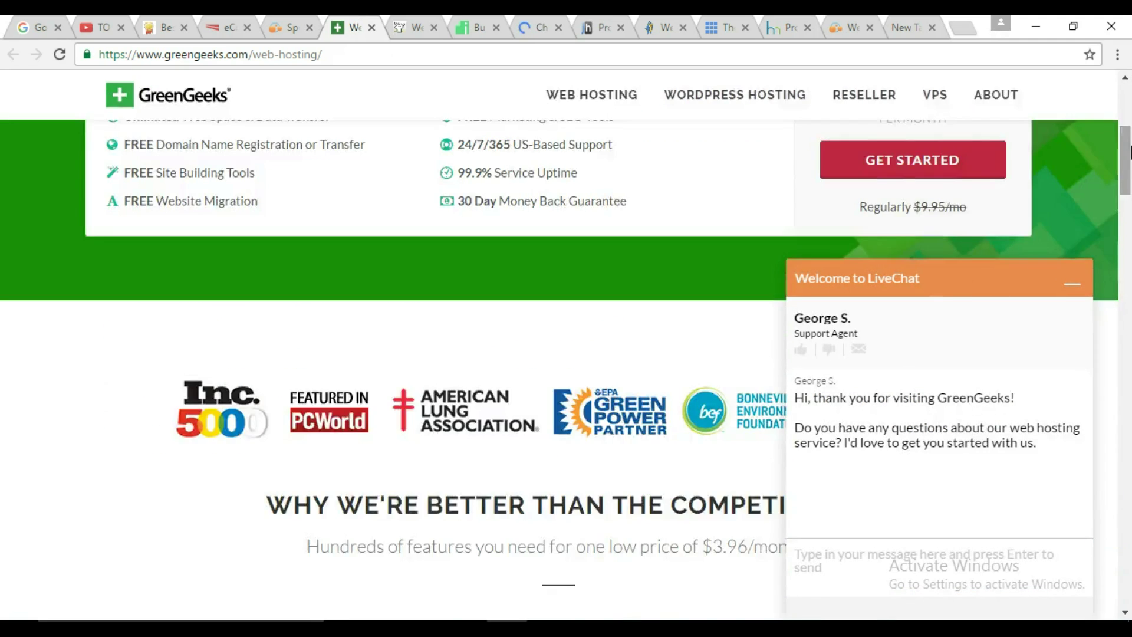
{"action": "scroll", "coordinate": [975, 157], "scroll_direction": "up", "scroll_amount": 1}
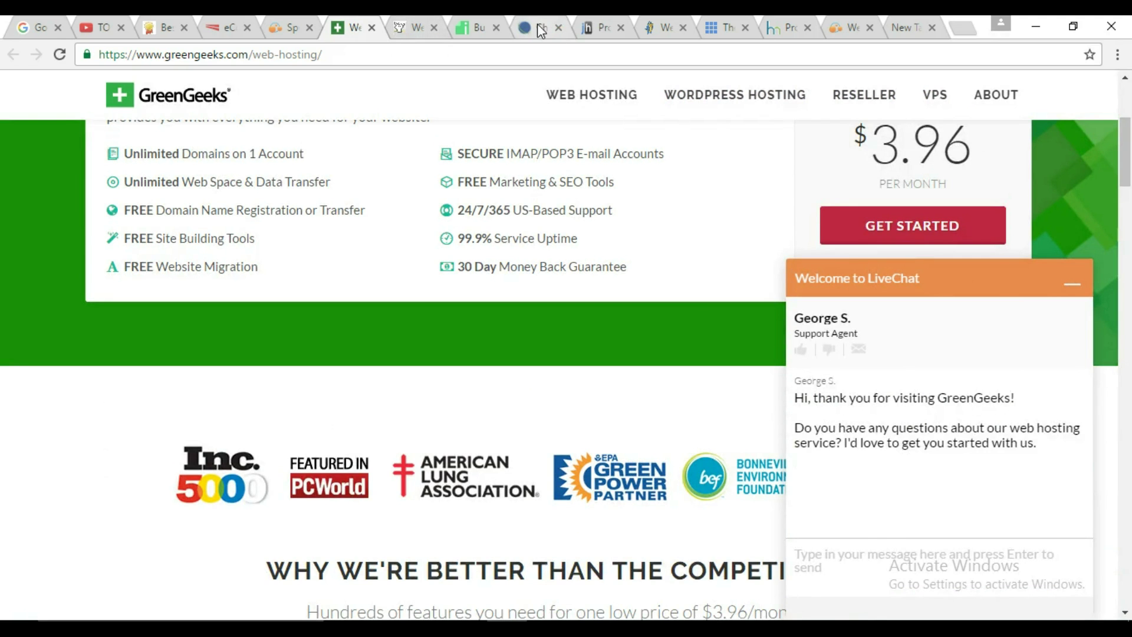
{"action": "left_click", "coordinate": [607, 31]}
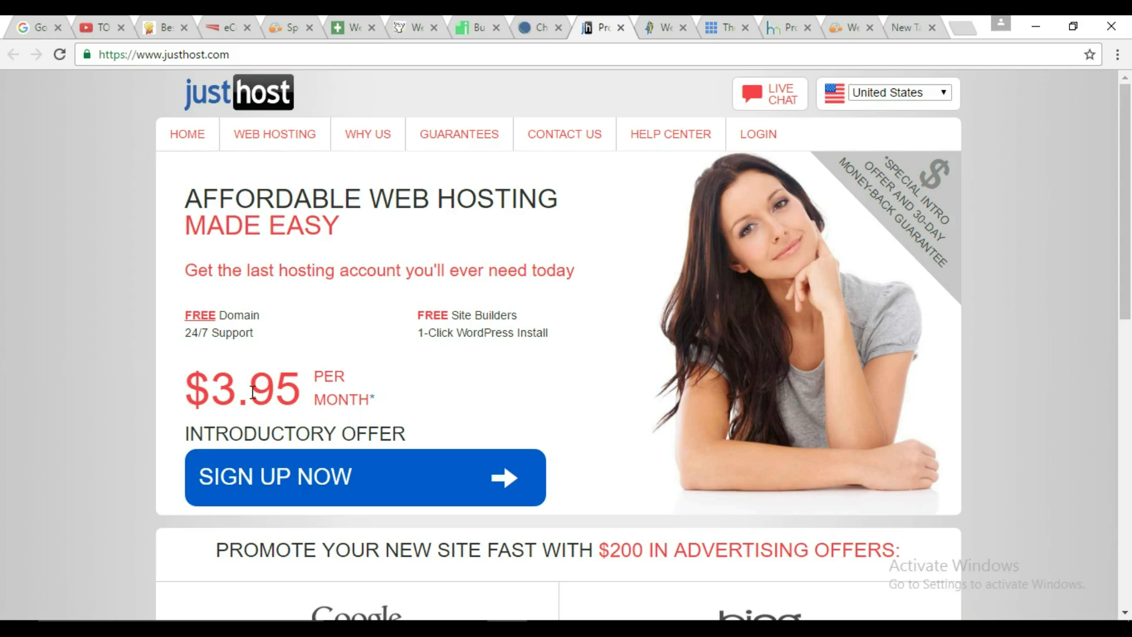
{"action": "left_click", "coordinate": [483, 27]}
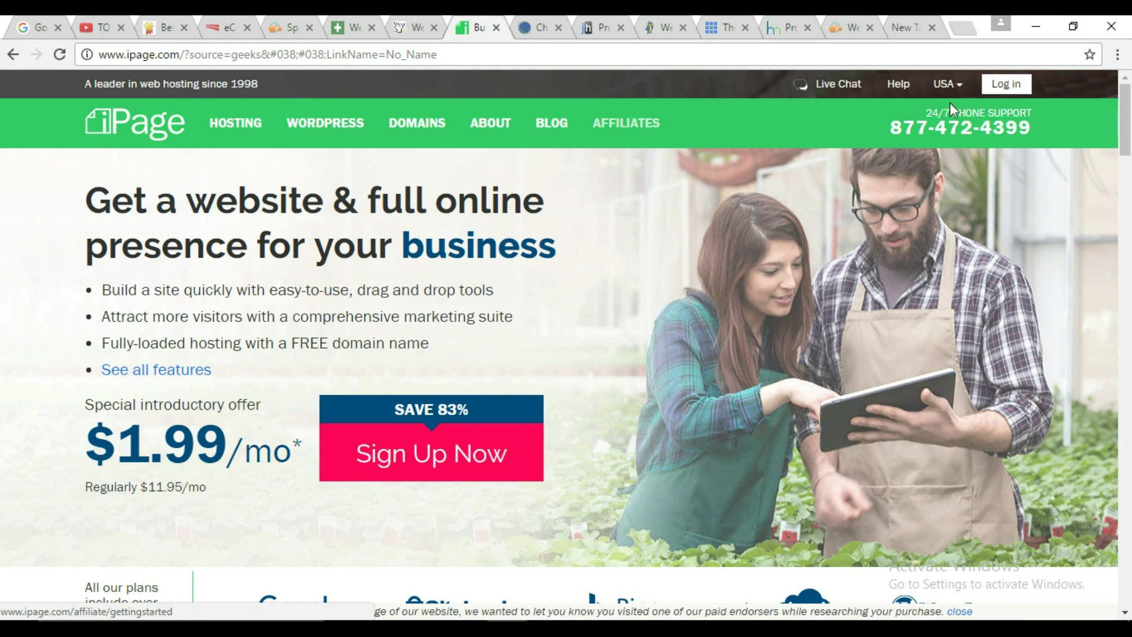
{"action": "left_click_drag", "start_coordinate": [1127, 146], "coordinate": [1128, 150]}
{"action": "scroll", "coordinate": [1128, 151], "scroll_direction": "down", "scroll_amount": 4}
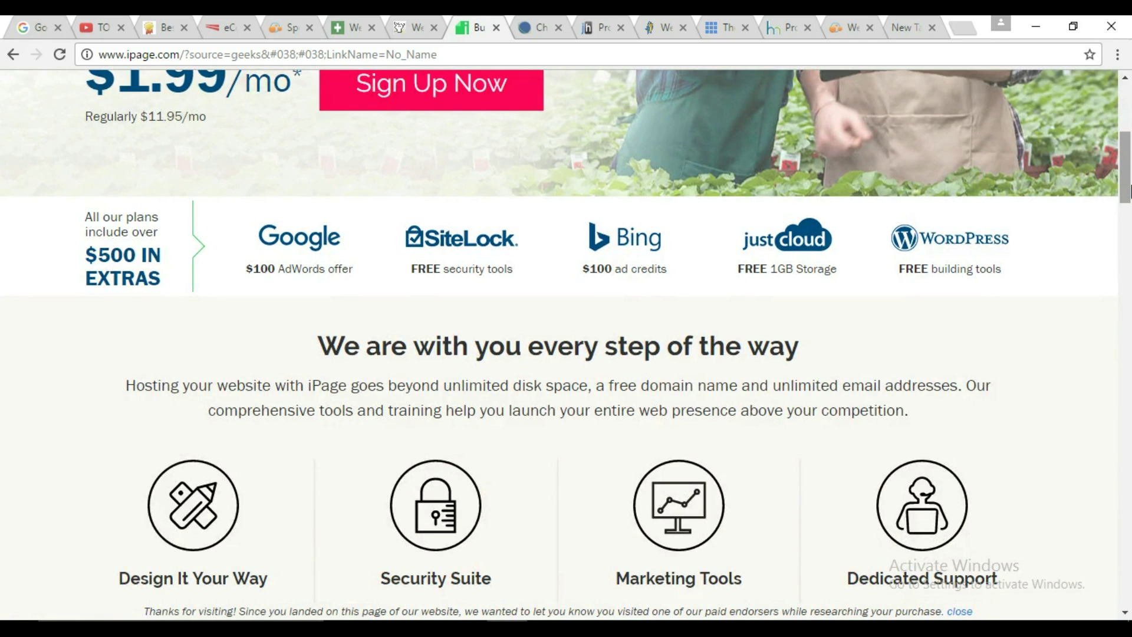
{"action": "left_click_drag", "start_coordinate": [1127, 192], "coordinate": [1130, 168]}
Step: View WebHostingPad's $1.99/month new-client homepage
{"action": "left_click", "coordinate": [528, 15]}
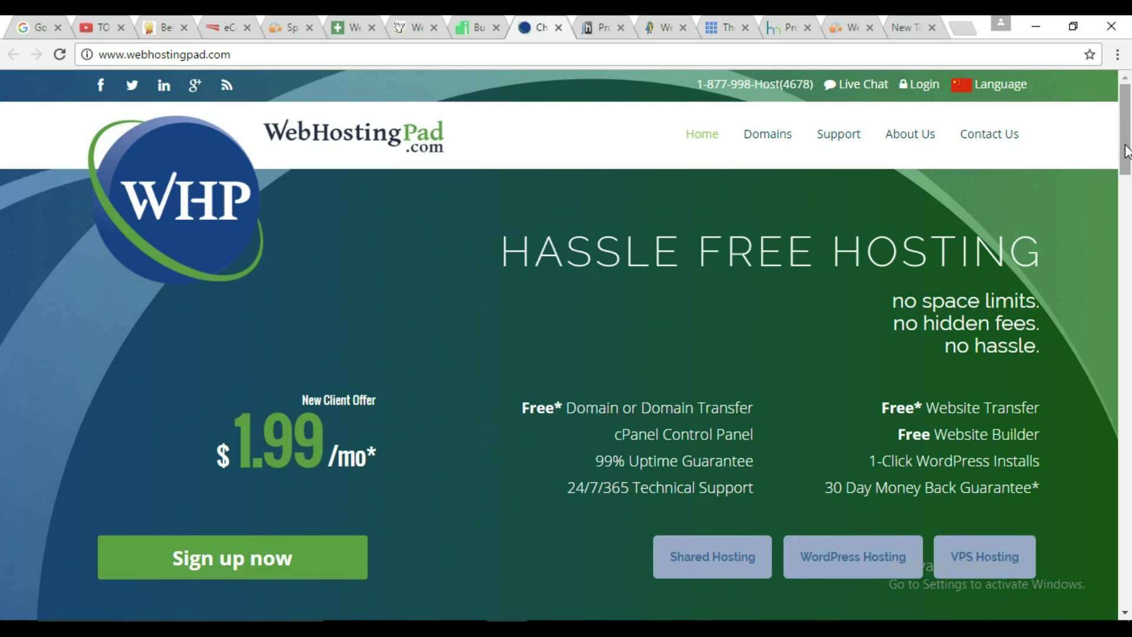
{"action": "mouse_move", "coordinate": [1127, 144]}
{"action": "left_mouse_down"}
{"action": "mouse_move", "coordinate": [1130, 183]}
{"action": "mouse_move", "coordinate": [1130, 63]}
{"action": "left_mouse_up"}
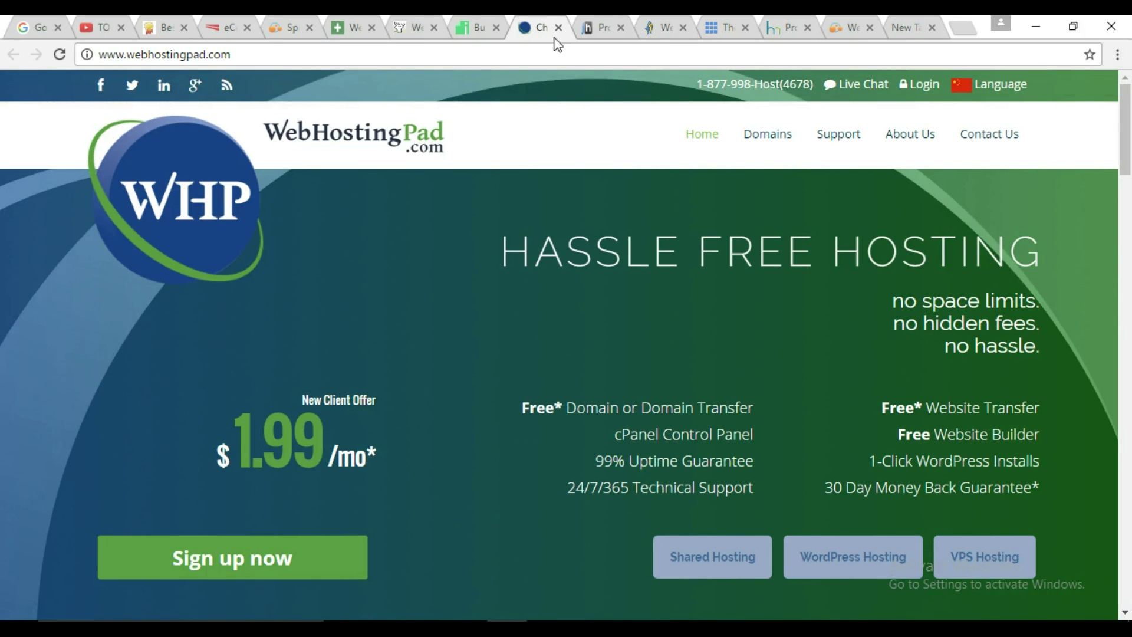
Step: Browse justhost.com's $3.95/month homepage and select its web address
{"action": "left_click", "coordinate": [608, 24]}
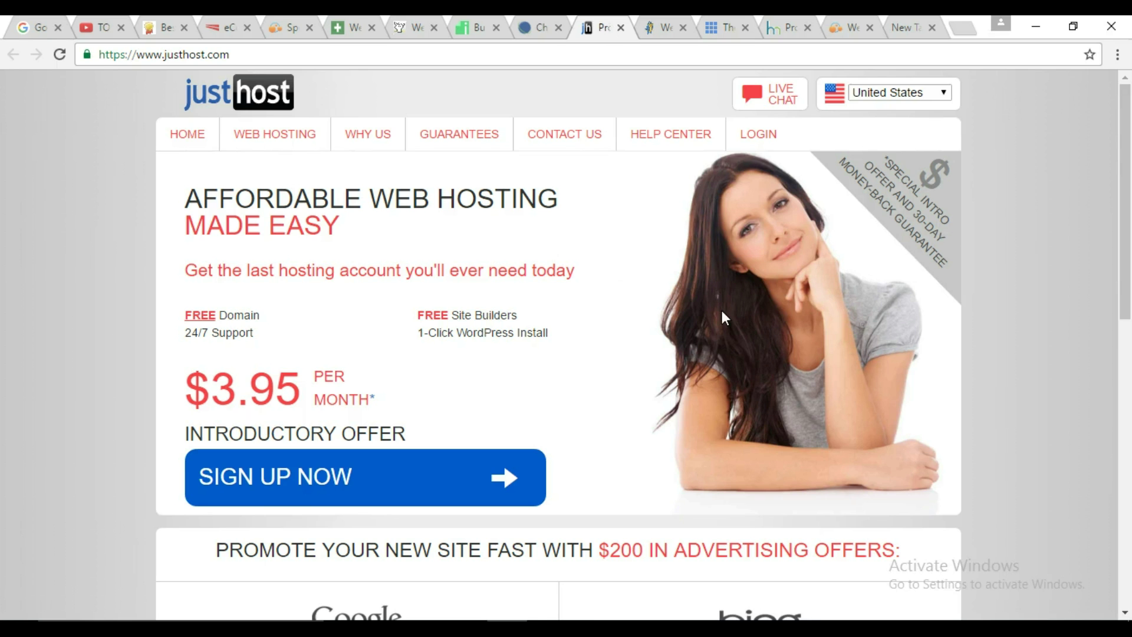
{"action": "scroll", "coordinate": [642, 209], "scroll_direction": "down", "scroll_amount": 1}
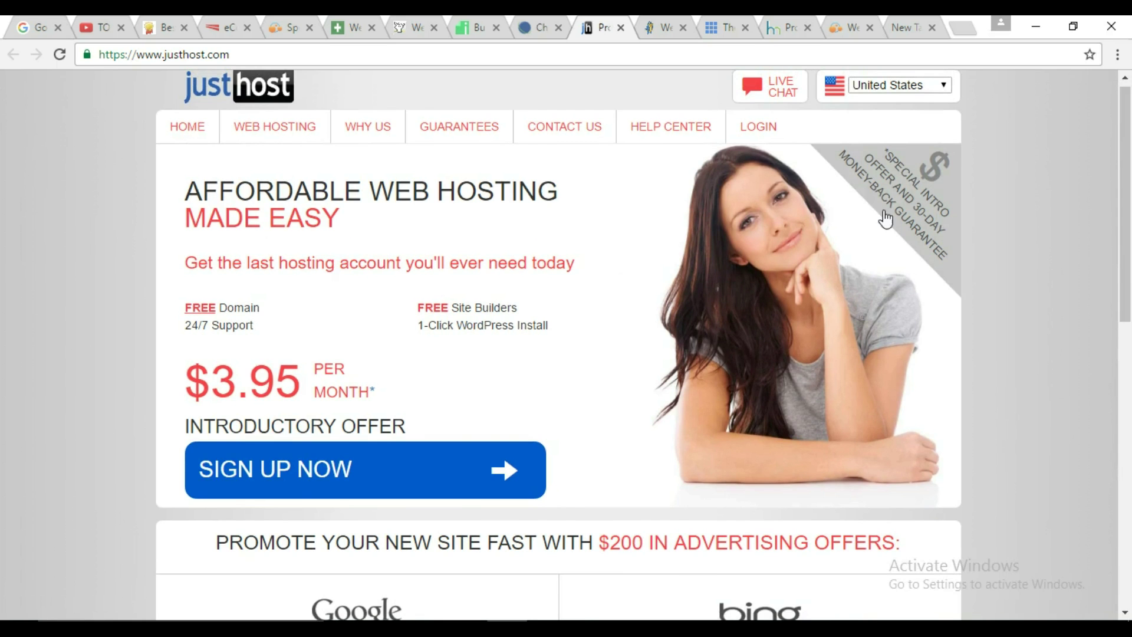
{"action": "left_click_drag", "start_coordinate": [1131, 203], "coordinate": [1131, 375]}
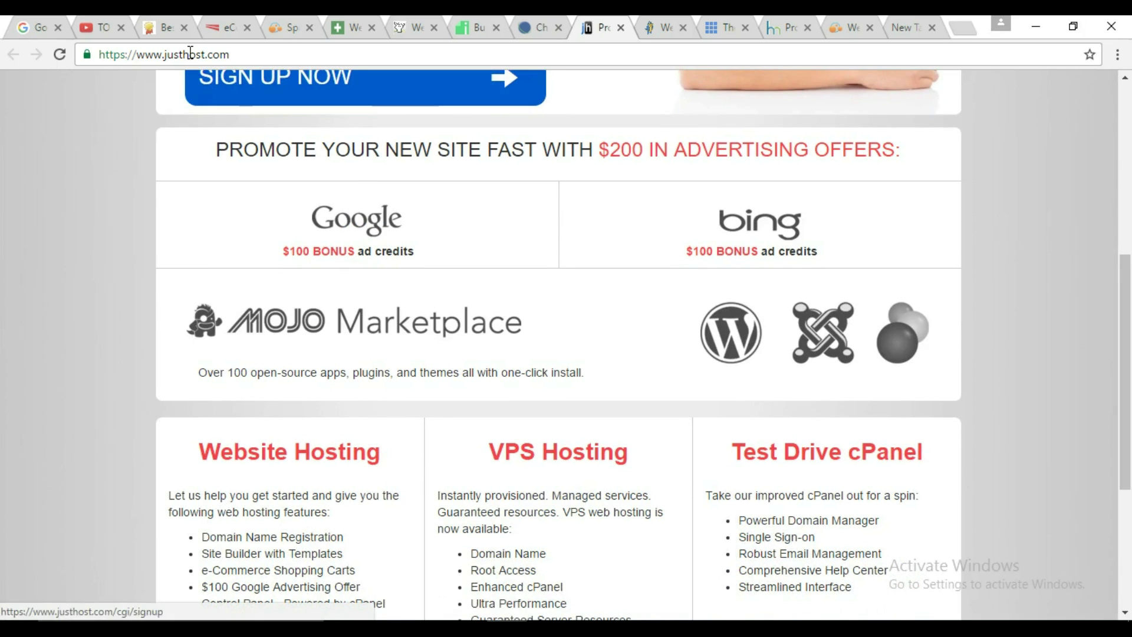
{"action": "left_click", "coordinate": [236, 54]}
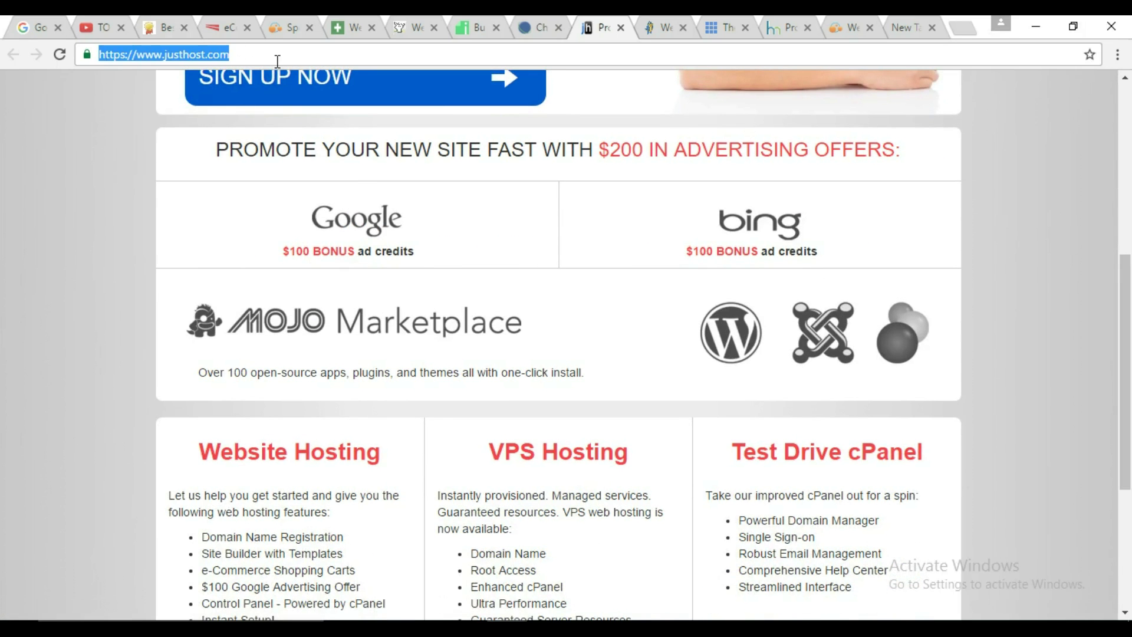
{"action": "mouse_move", "coordinate": [1129, 351]}
{"action": "left_mouse_down"}
{"action": "mouse_move", "coordinate": [1131, 384]}
{"action": "mouse_move", "coordinate": [1131, 179]}
{"action": "left_mouse_up"}
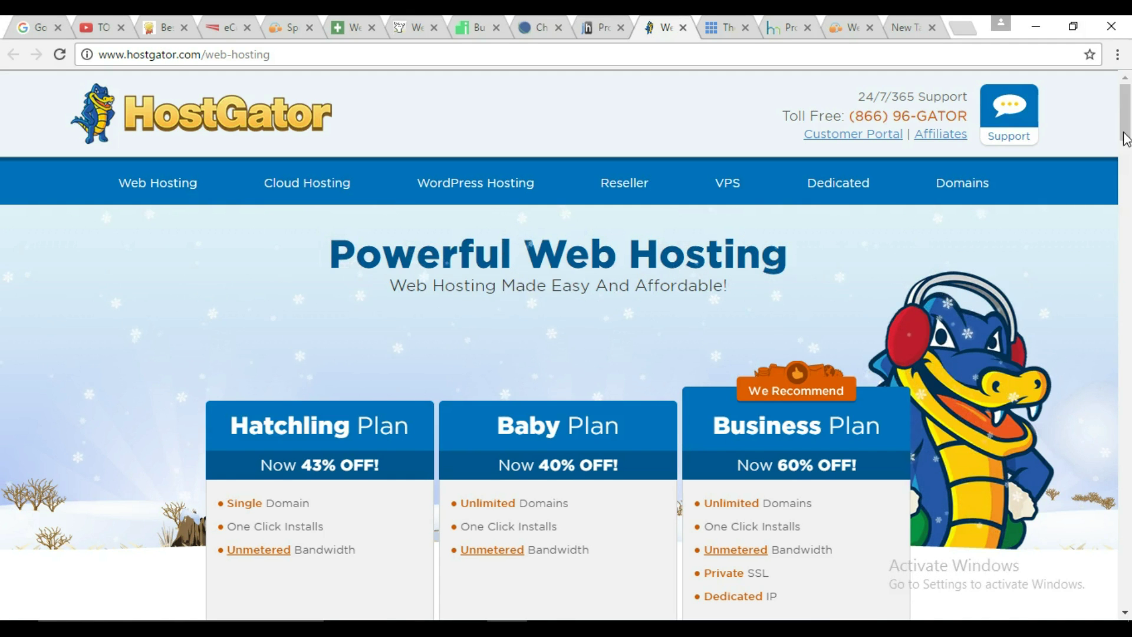
{"action": "left_click_drag", "start_coordinate": [1129, 122], "coordinate": [1130, 162]}
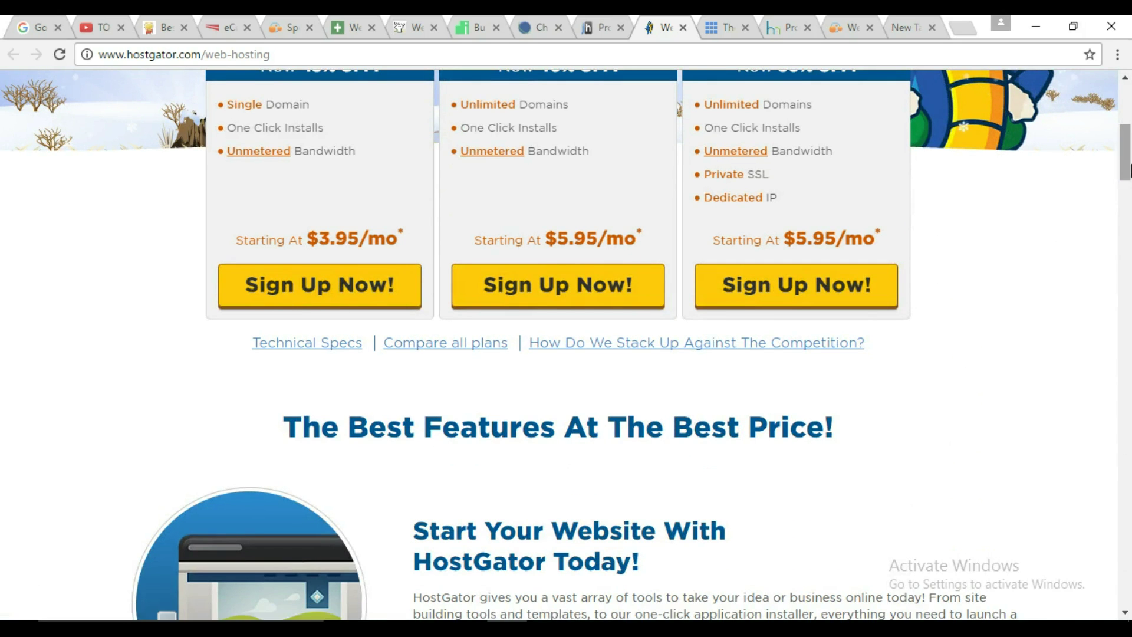
{"action": "left_click_drag", "start_coordinate": [1130, 181], "coordinate": [1130, 165]}
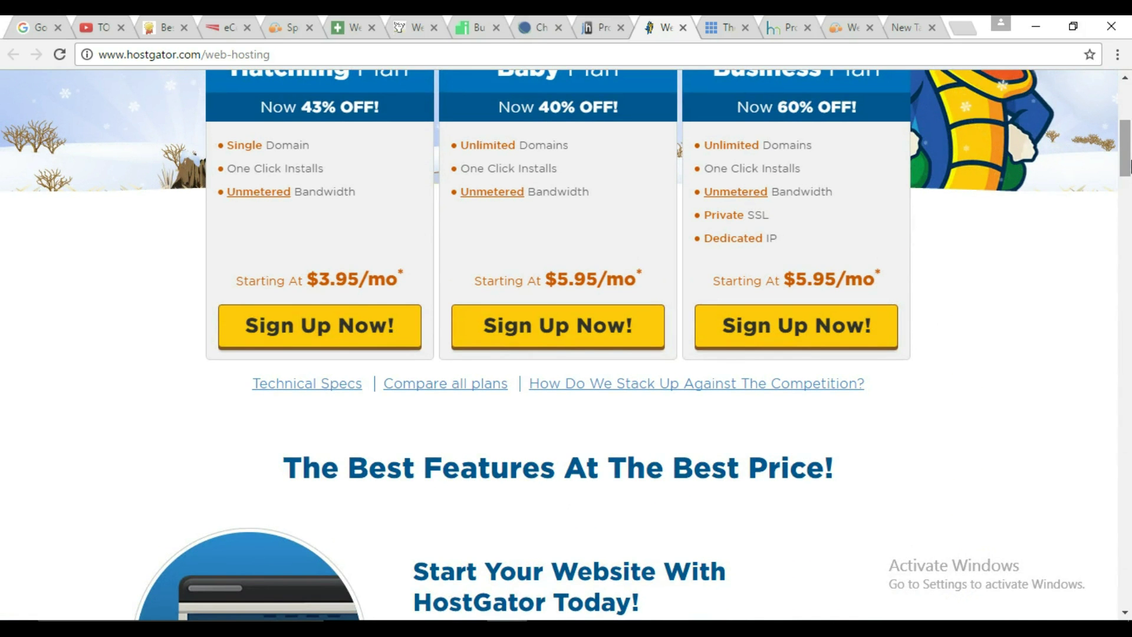
{"action": "left_click_drag", "start_coordinate": [1130, 164], "coordinate": [1130, 146]}
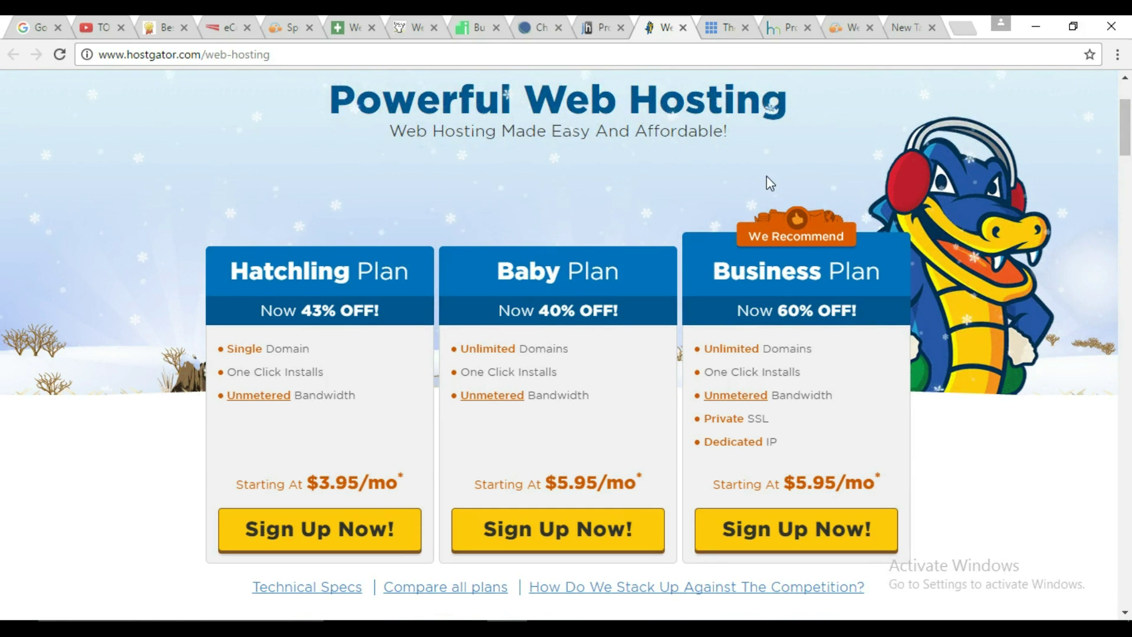
Step: After reviewing HostGator's Hatchling, Baby and Business prices, move to Bluehost with Ctrl+Tab
{"action": "key", "text": "ctrl+Tab"}
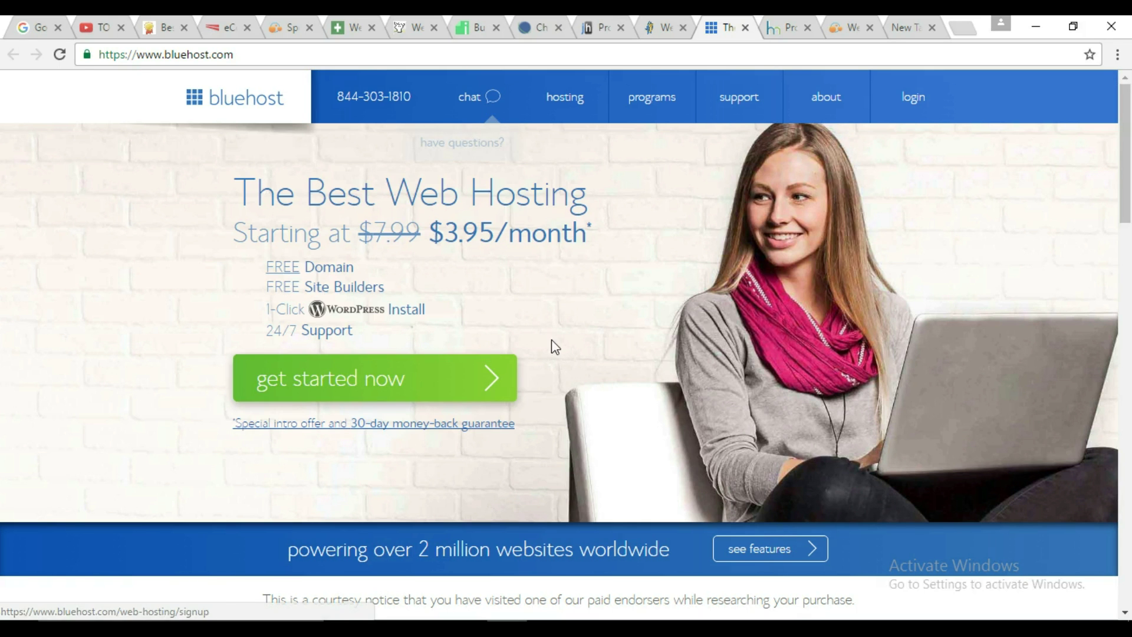
{"action": "mouse_move", "coordinate": [1130, 133]}
{"action": "left_mouse_down"}
{"action": "mouse_move", "coordinate": [1131, 160]}
{"action": "mouse_move", "coordinate": [896, 159]}
{"action": "left_mouse_up"}
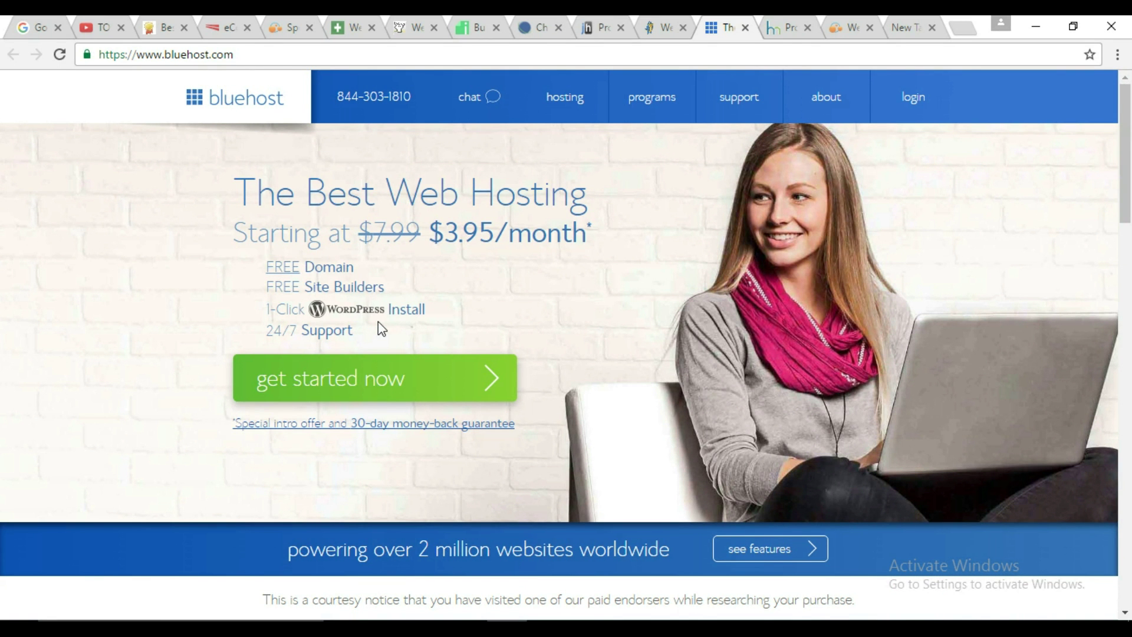
{"action": "left_click_drag", "start_coordinate": [1126, 106], "coordinate": [1131, 221]}
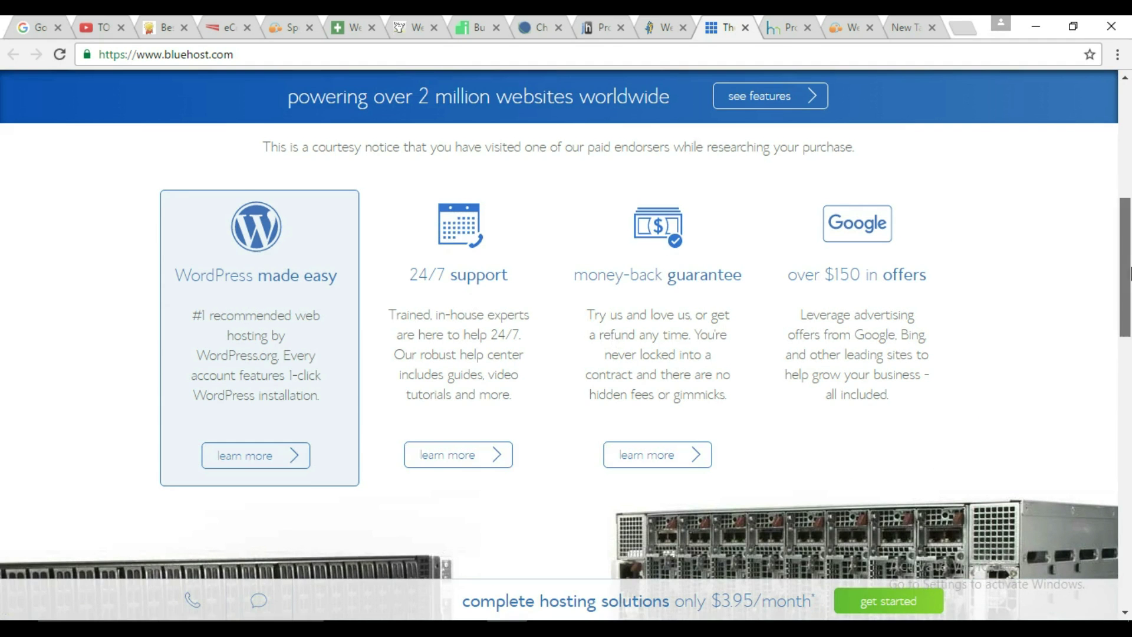
{"action": "scroll", "coordinate": [1130, 279], "scroll_direction": "down", "scroll_amount": 2}
{"action": "scroll", "coordinate": [1130, 279], "scroll_direction": "up", "scroll_amount": 5}
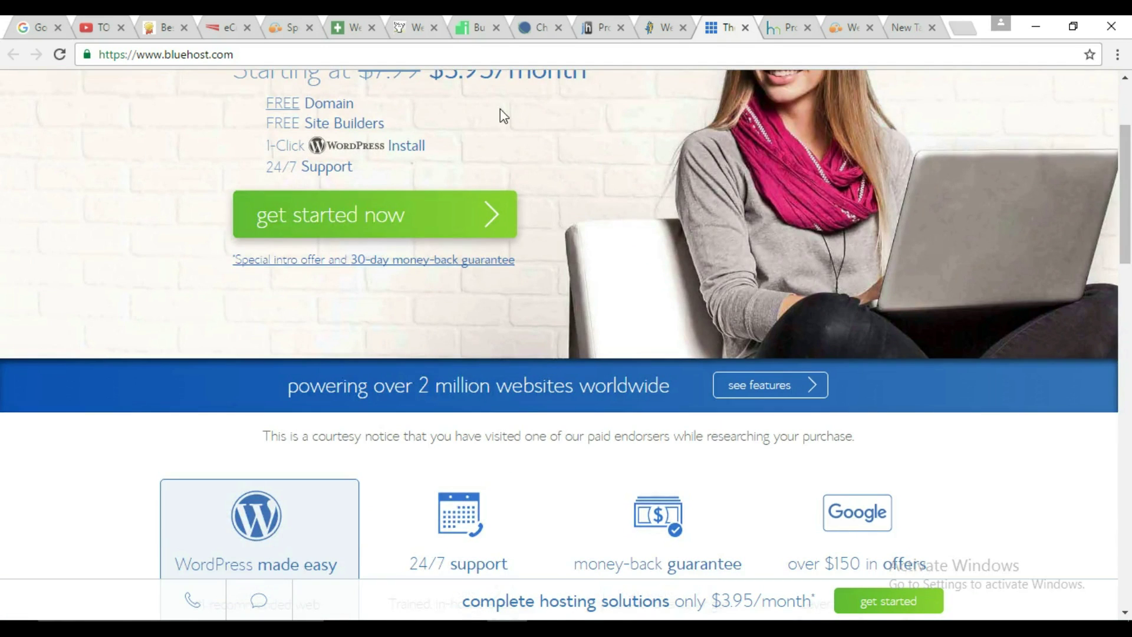
{"action": "left_click", "coordinate": [775, 25]}
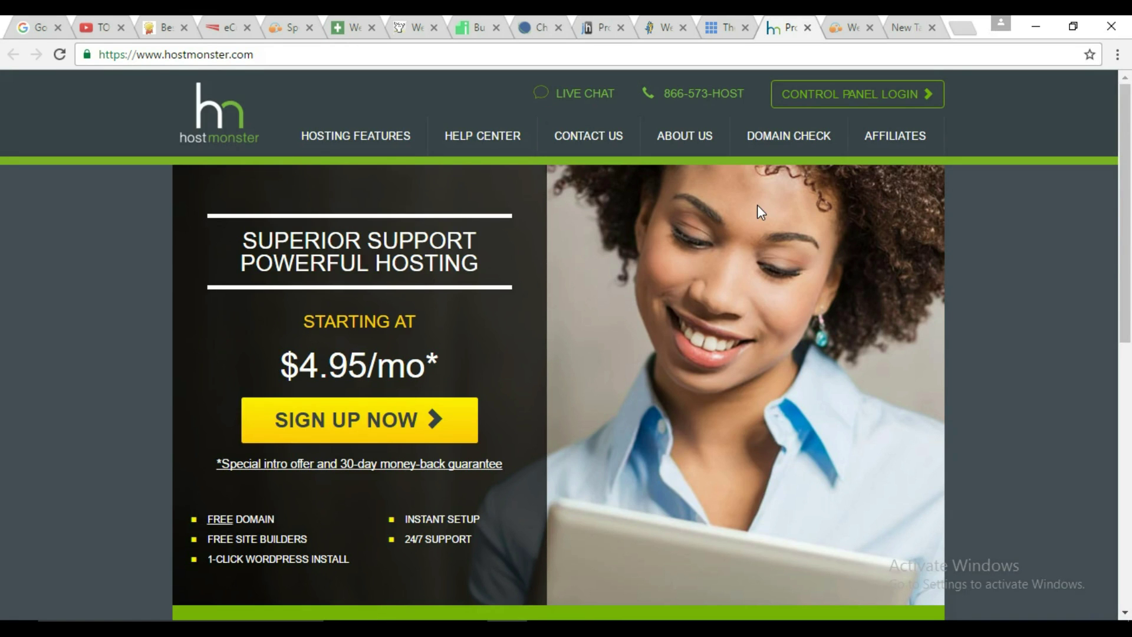
{"action": "scroll", "coordinate": [1126, 201], "scroll_direction": "down", "scroll_amount": 2}
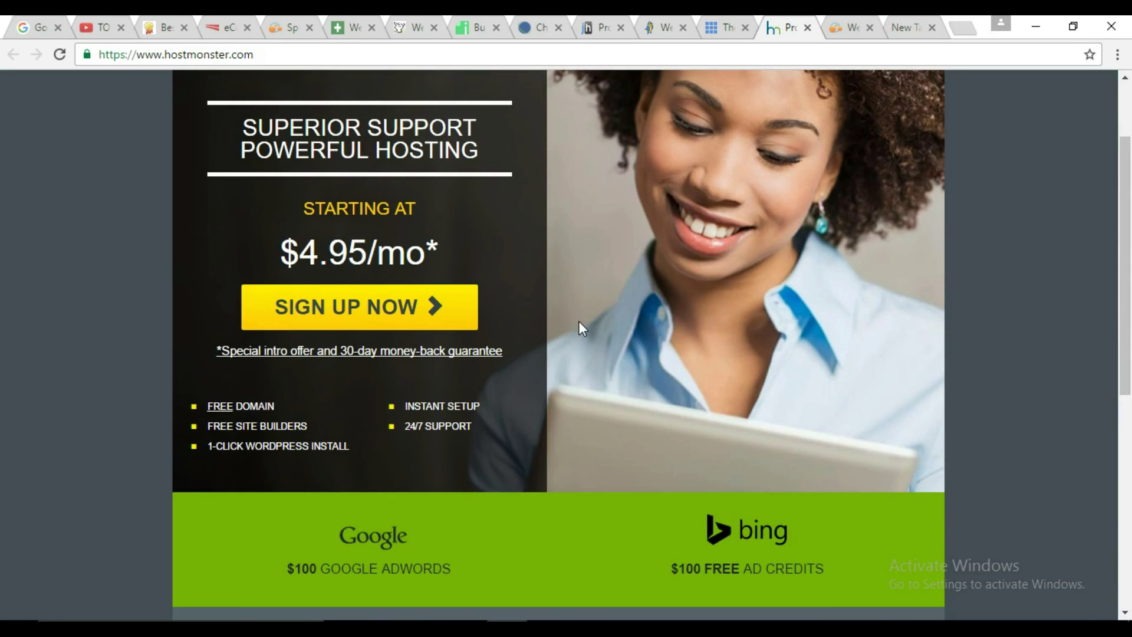
{"action": "scroll", "coordinate": [1127, 266], "scroll_direction": "down", "scroll_amount": 1}
{"action": "scroll", "coordinate": [1127, 270], "scroll_direction": "down", "scroll_amount": 1}
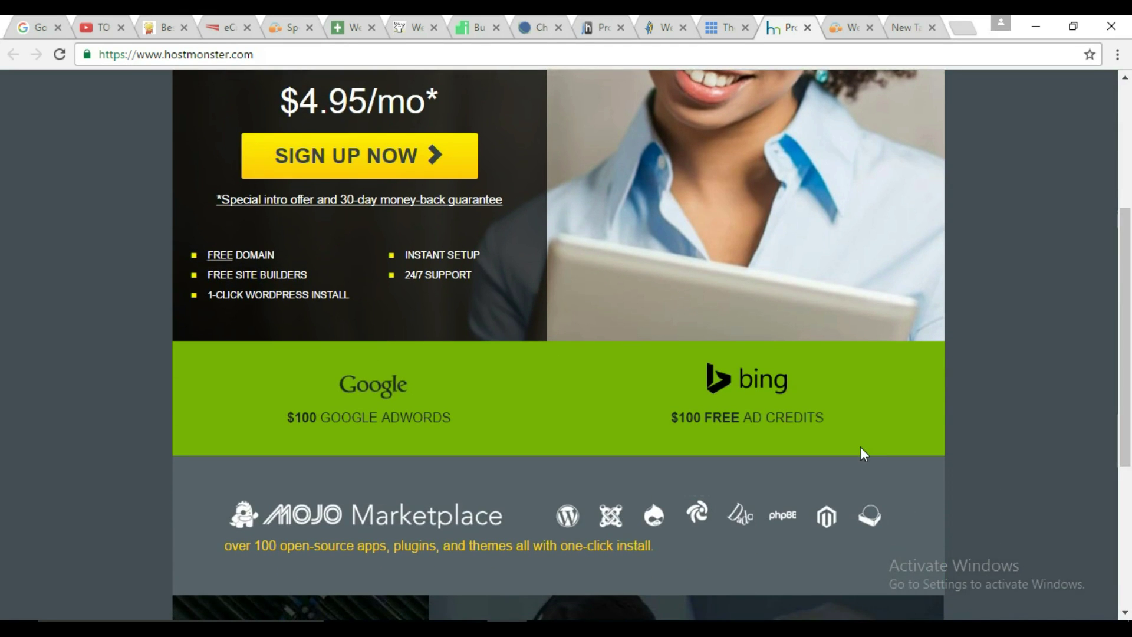
{"action": "scroll", "coordinate": [1127, 460], "scroll_direction": "down", "scroll_amount": 1}
{"action": "scroll", "coordinate": [1131, 459], "scroll_direction": "down", "scroll_amount": 1}
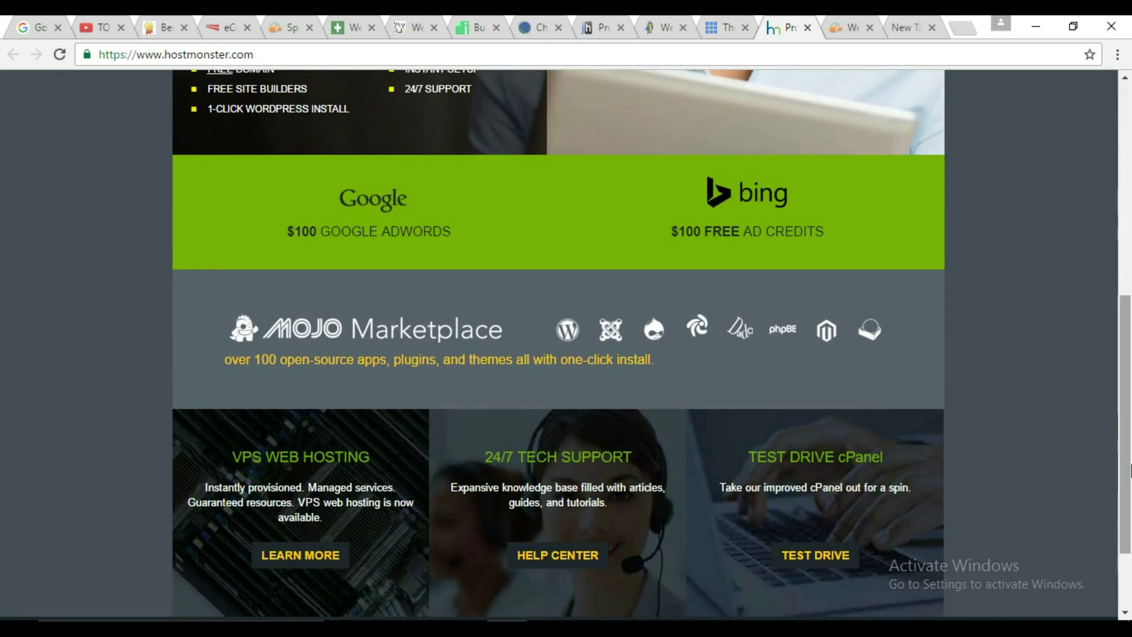
{"action": "scroll", "coordinate": [1131, 478], "scroll_direction": "down", "scroll_amount": 1}
{"action": "scroll", "coordinate": [1131, 483], "scroll_direction": "down", "scroll_amount": 1}
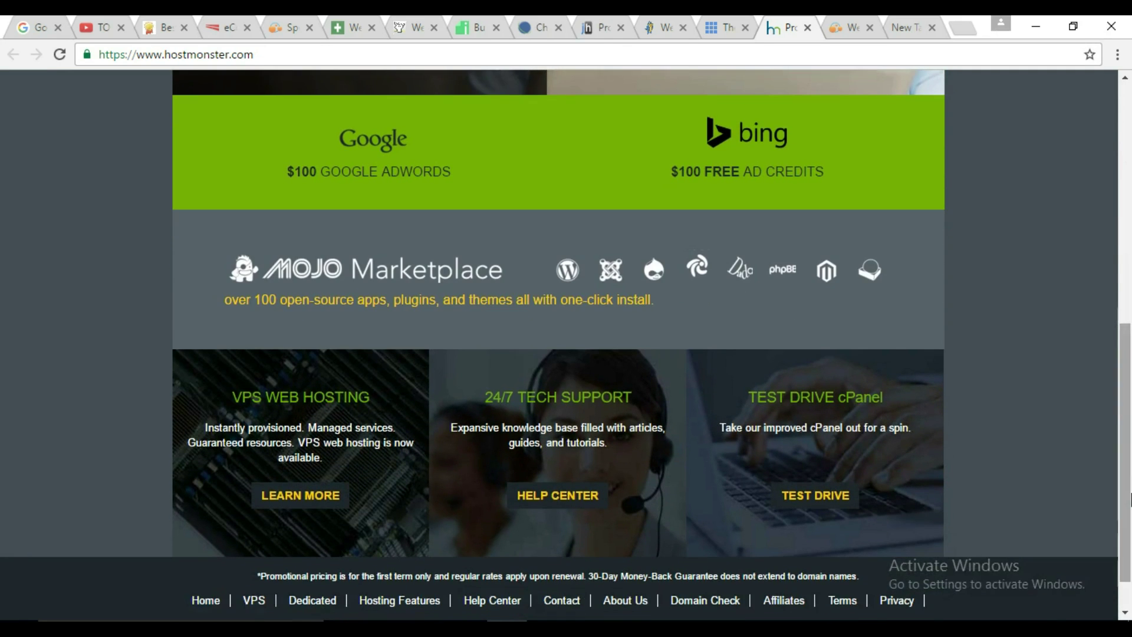
{"action": "scroll", "coordinate": [1131, 434], "scroll_direction": "up", "scroll_amount": 1}
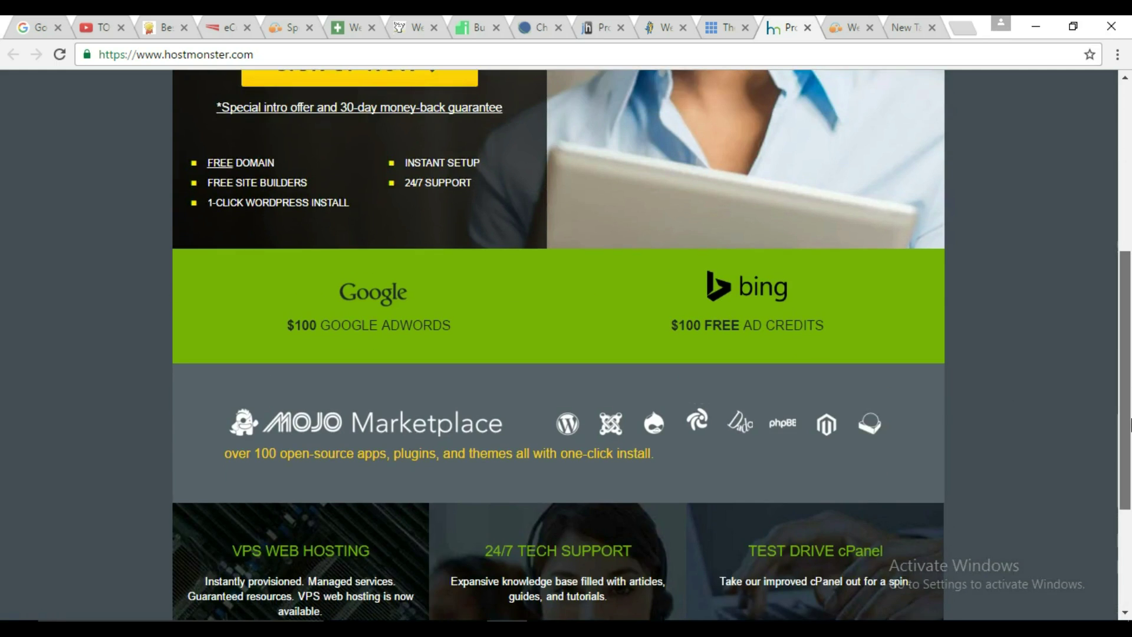
{"action": "scroll", "coordinate": [1131, 434], "scroll_direction": "up", "scroll_amount": 1}
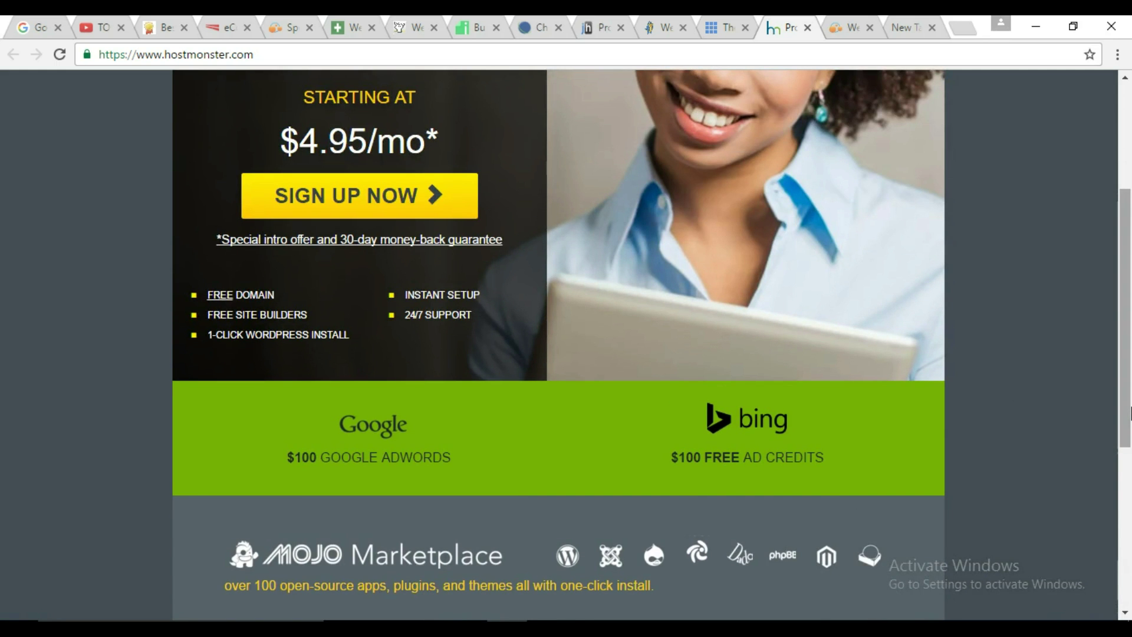
{"action": "scroll", "coordinate": [1125, 412], "scroll_direction": "up", "scroll_amount": 2}
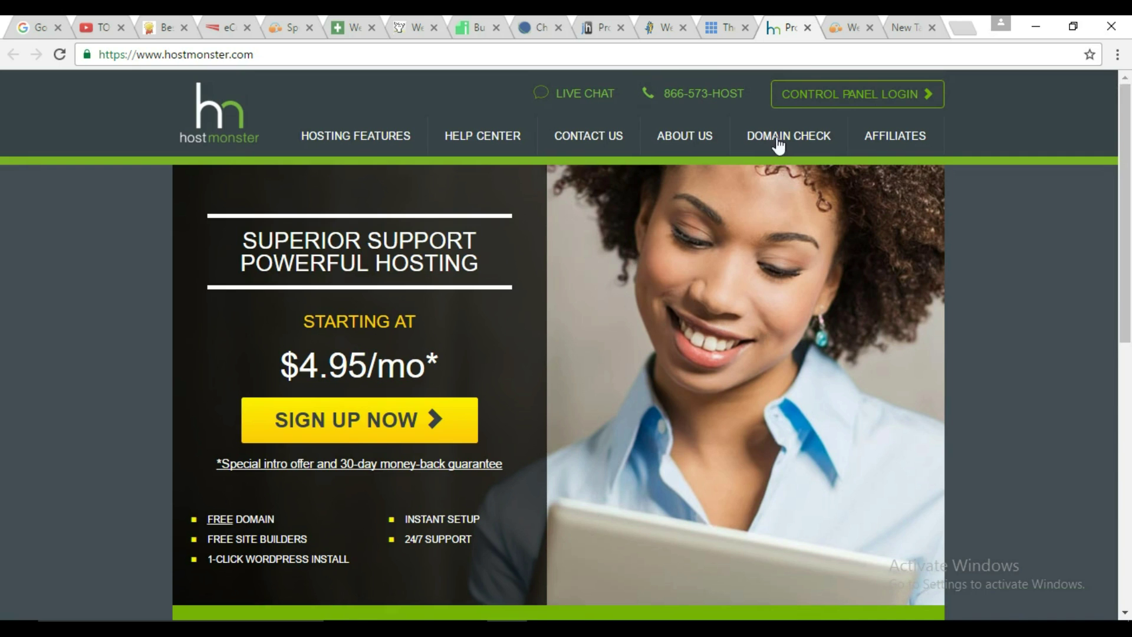
Step: Compare Web Hosting Hub's Spark $3.99, Nitro $5.99 and Dynamo $7.99 plans
{"action": "left_click", "coordinate": [827, 19]}
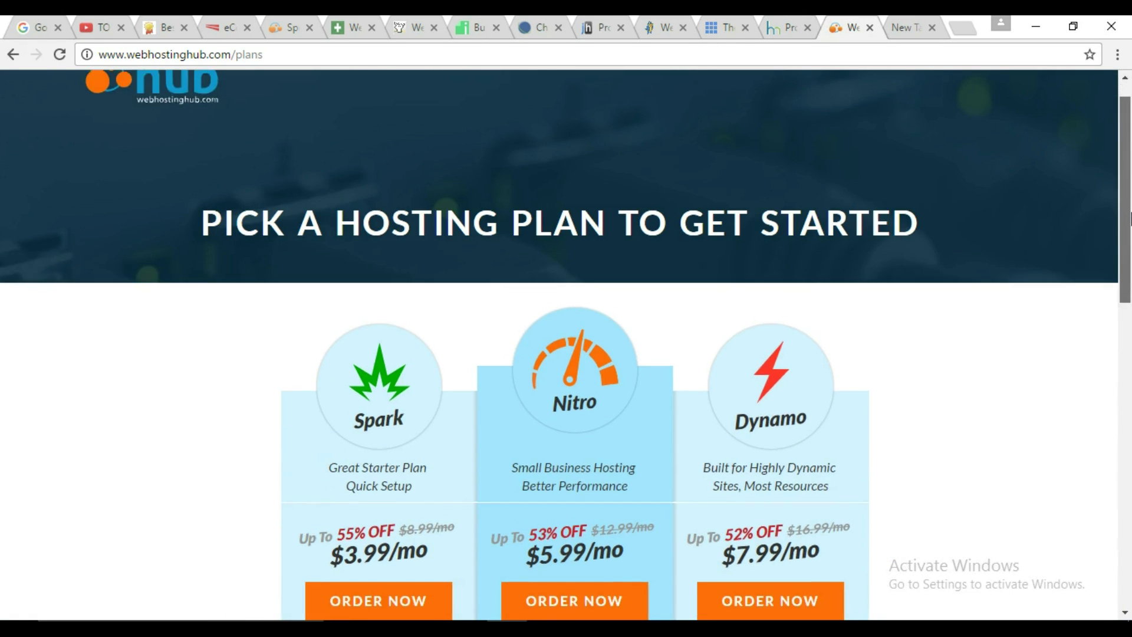
{"action": "left_click_drag", "start_coordinate": [1131, 203], "coordinate": [1130, 276]}
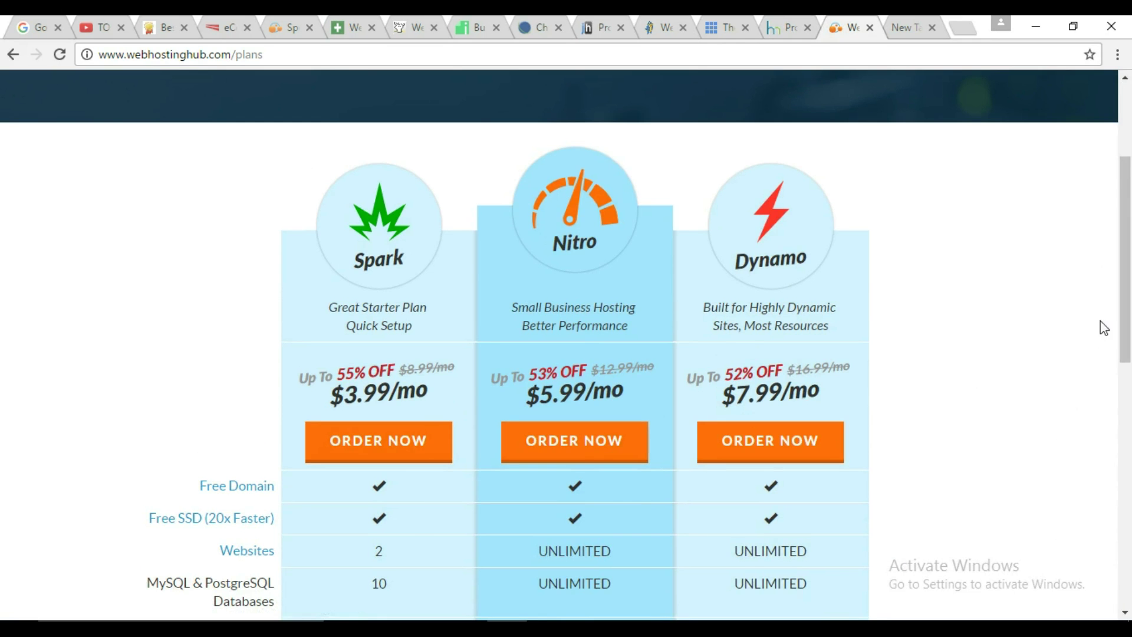
{"action": "scroll", "coordinate": [1129, 342], "scroll_direction": "down", "scroll_amount": 3}
{"action": "left_click_drag", "start_coordinate": [1129, 342], "coordinate": [991, 349]}
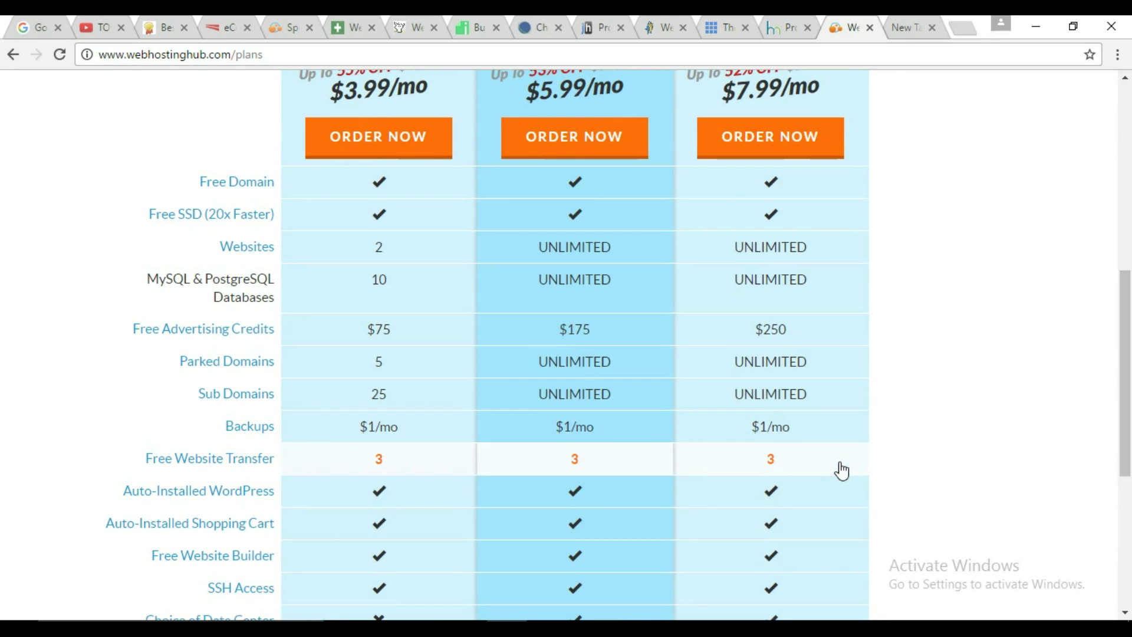
{"action": "left_click_drag", "start_coordinate": [1130, 393], "coordinate": [1130, 447]}
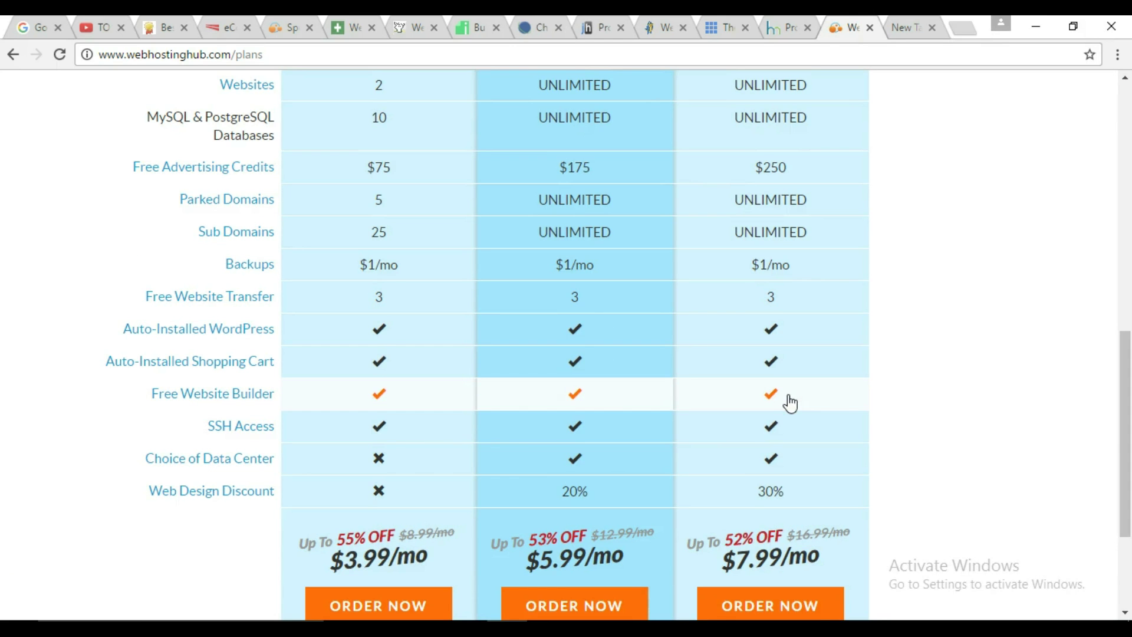
{"action": "scroll", "coordinate": [1130, 434], "scroll_direction": "down", "scroll_amount": 1}
{"action": "scroll", "coordinate": [1129, 407], "scroll_direction": "up", "scroll_amount": 1}
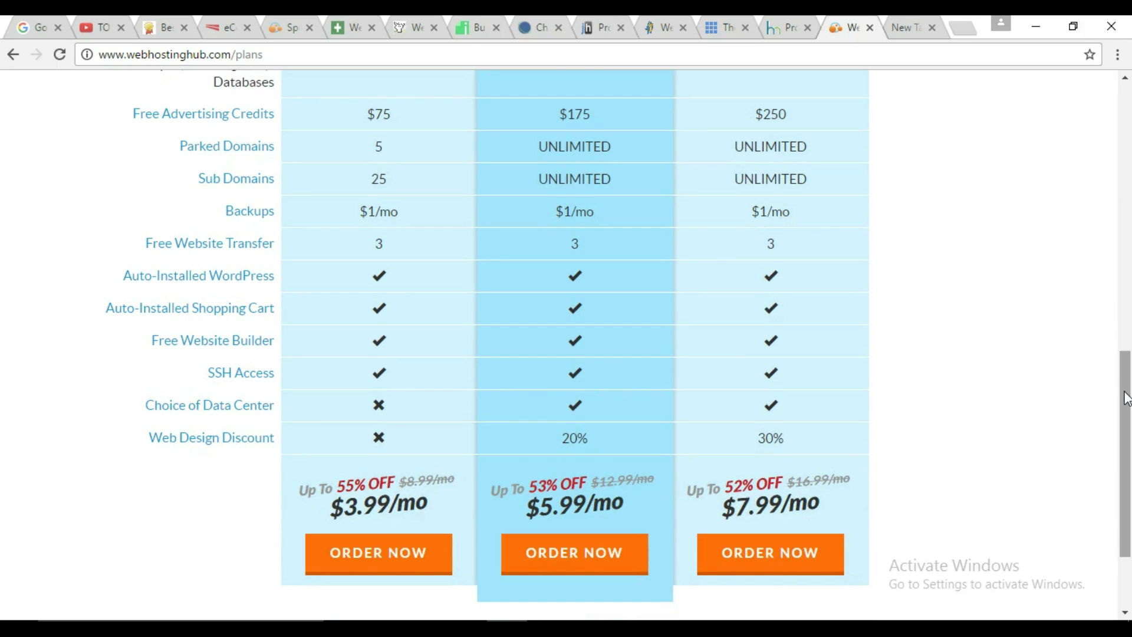
{"action": "scroll", "coordinate": [1130, 371], "scroll_direction": "up", "scroll_amount": 4}
{"action": "scroll", "coordinate": [1130, 299], "scroll_direction": "up", "scroll_amount": 2}
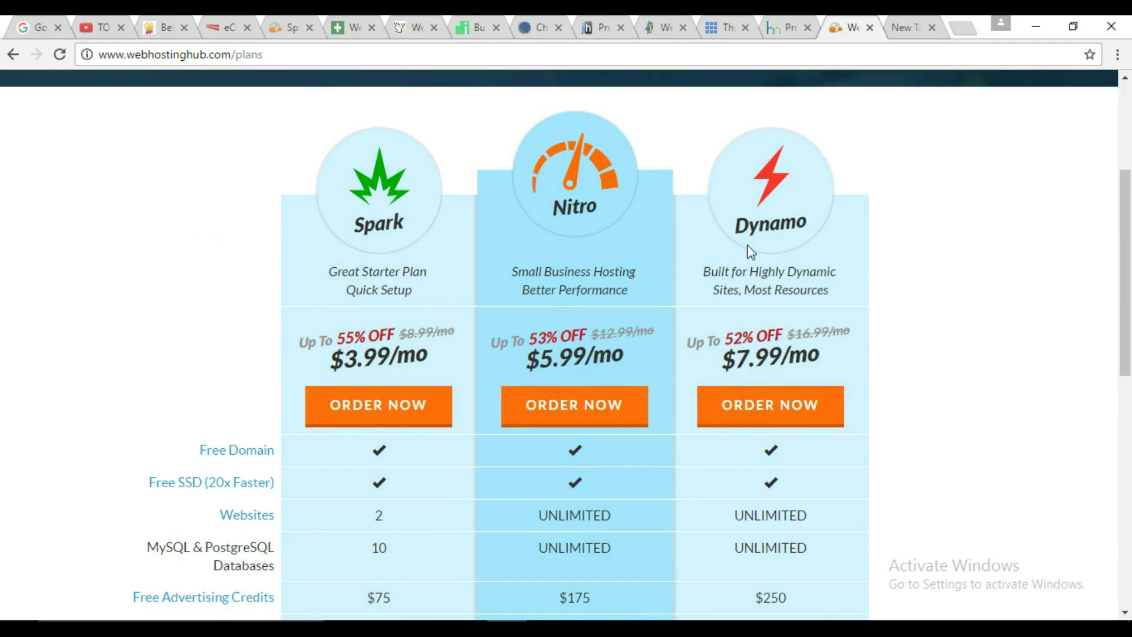
Step: Revisit the Bluehost, HostGator, JustHost and WebHostingPad pages, ending on iPage's $1.99/mo offer
{"action": "left_click", "coordinate": [730, 18]}
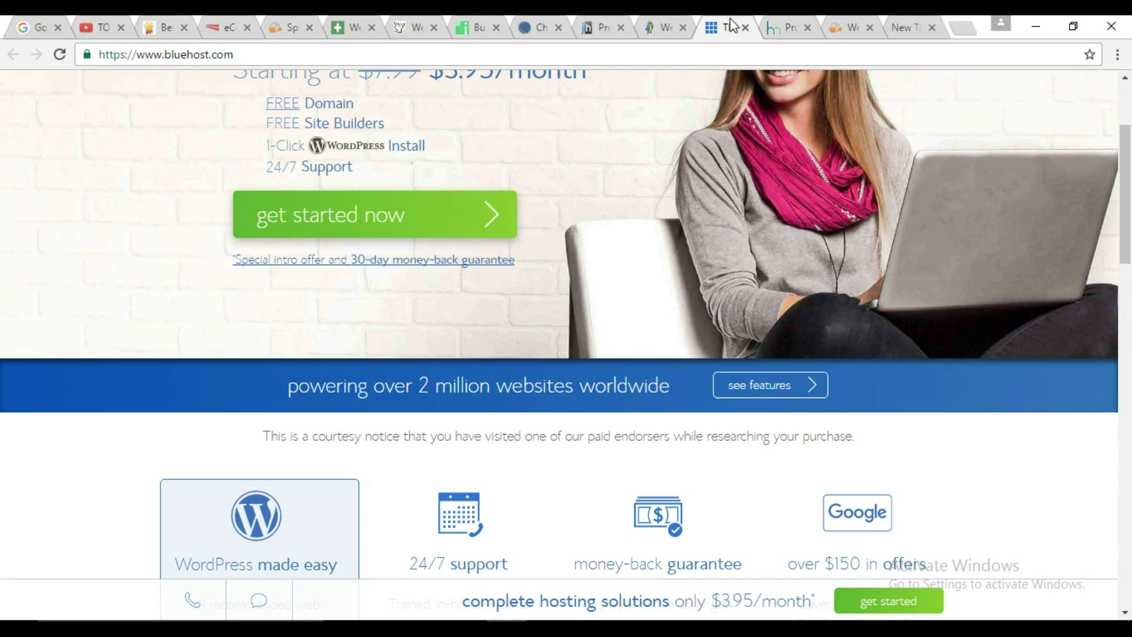
{"action": "left_click", "coordinate": [650, 17]}
{"action": "left_click", "coordinate": [604, 15]}
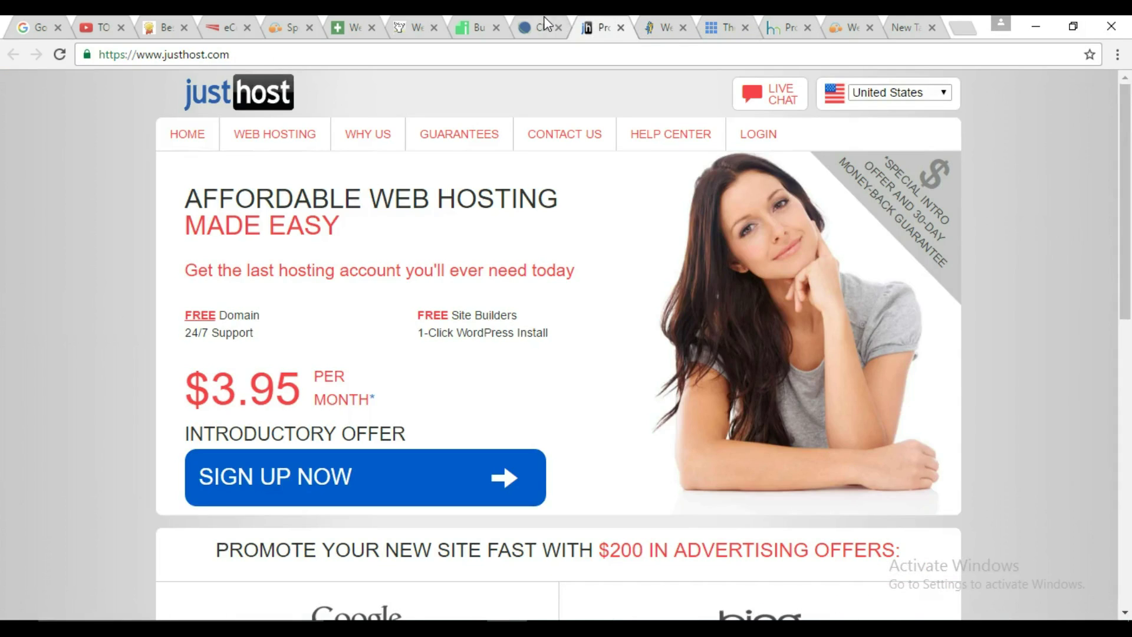
{"action": "left_click", "coordinate": [544, 16]}
{"action": "left_click", "coordinate": [482, 21]}
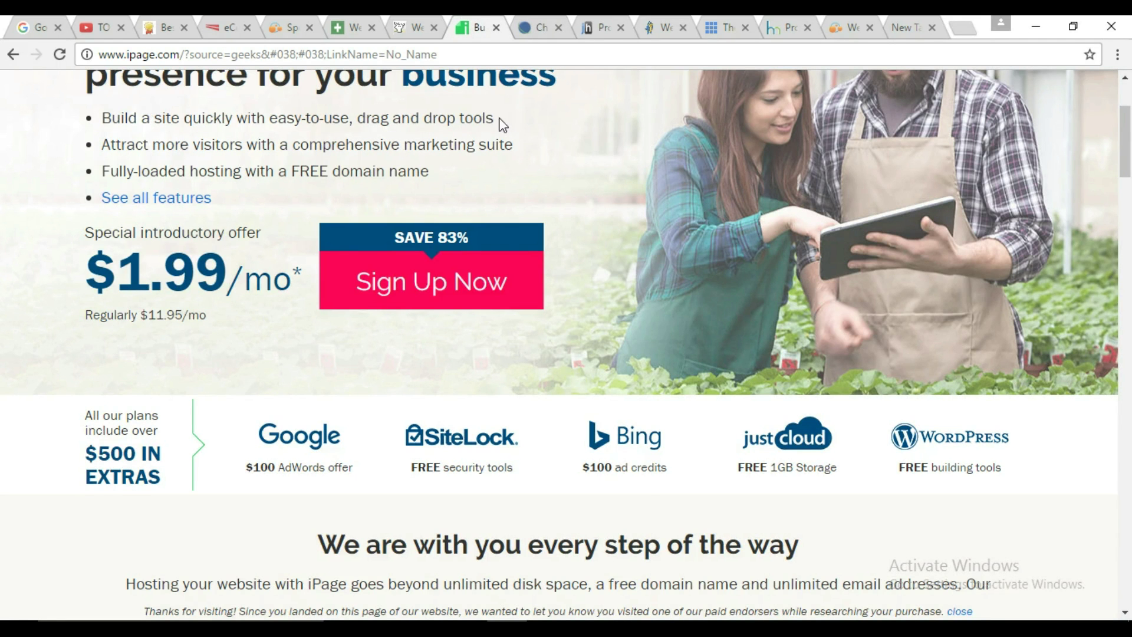
{"action": "scroll", "coordinate": [1130, 168], "scroll_direction": "up", "scroll_amount": 1}
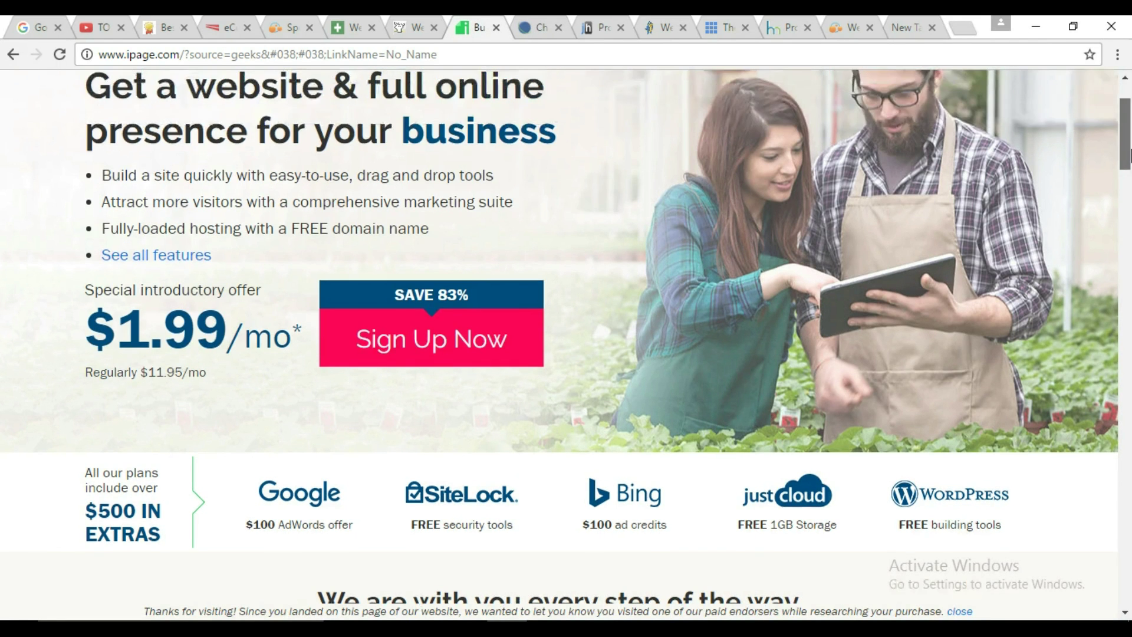
{"action": "left_click_drag", "start_coordinate": [1131, 154], "coordinate": [1130, 140]}
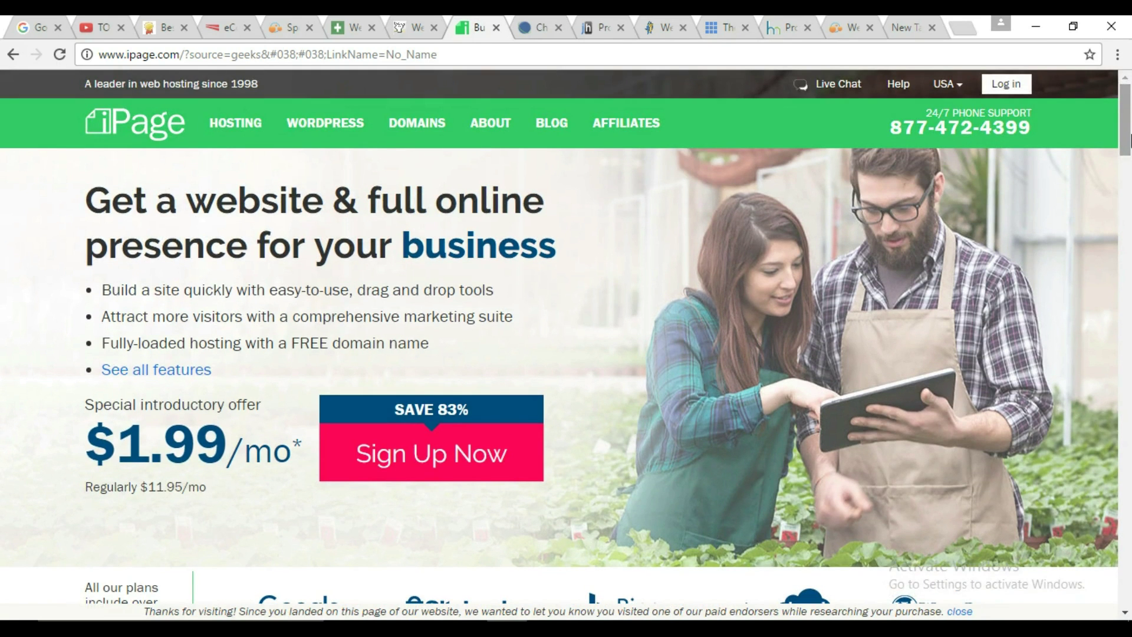